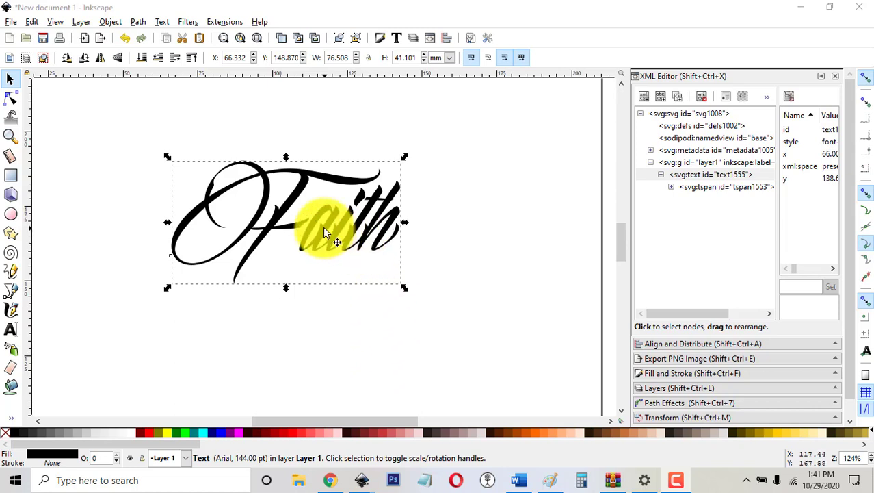
Step: Scale the Faith text down to about 65 × 31 mm and move it higher on the page
drag(404, 288, 373, 264)
drag(308, 206, 302, 154)
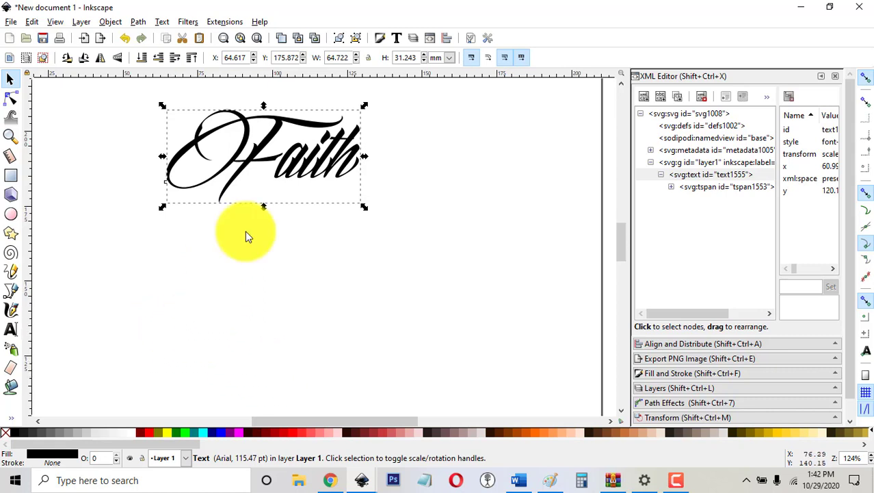
Step: Draw a circle about 32 mm across below the Faith text and duplicate it in place
click(11, 213)
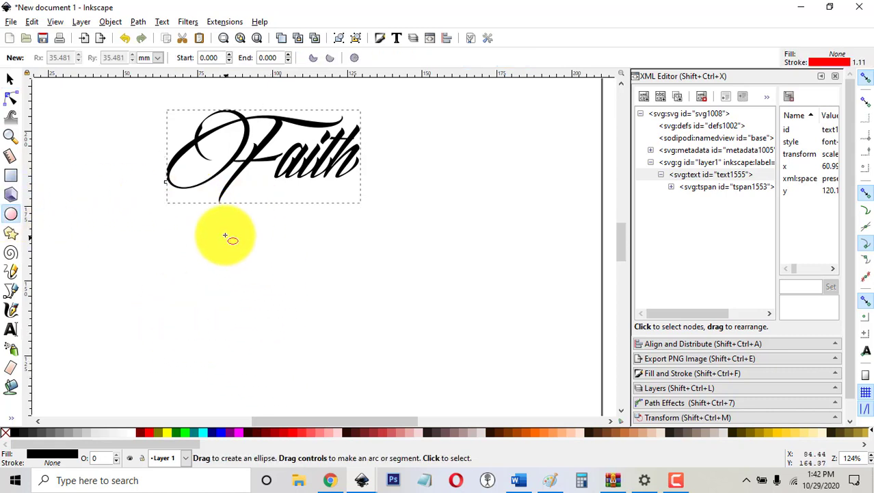
drag(219, 227, 316, 337)
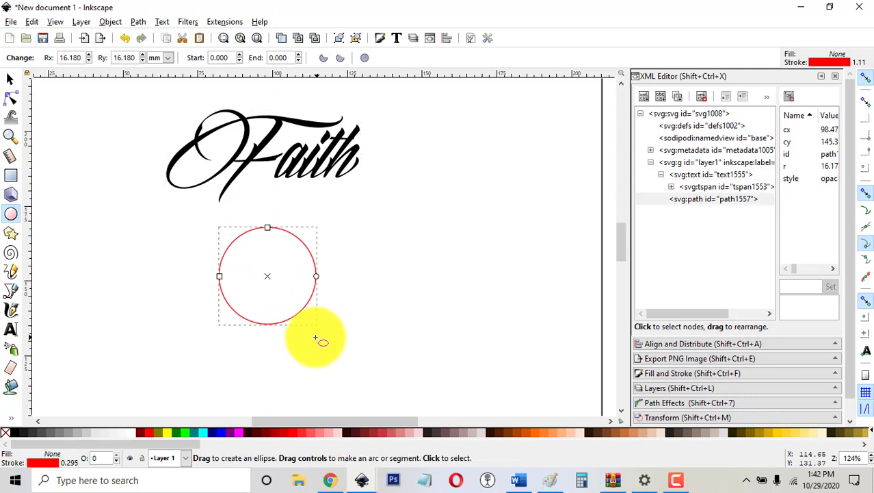
click(13, 82)
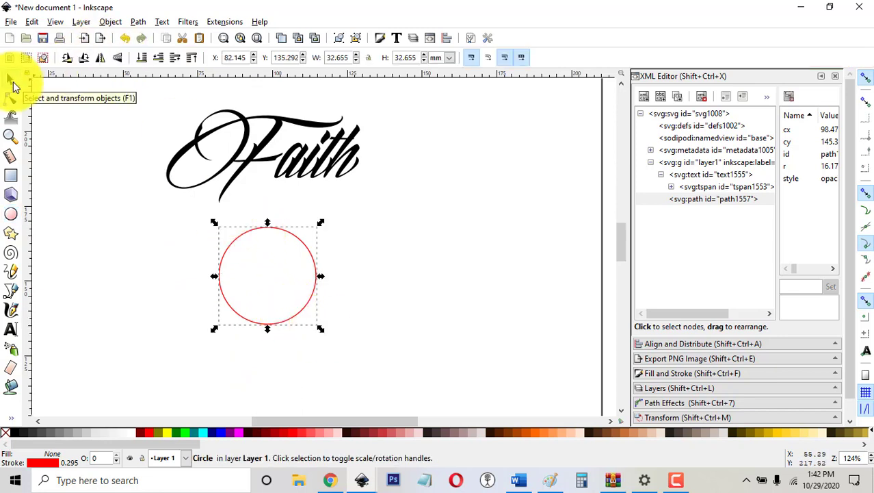
key(ctrl+d)
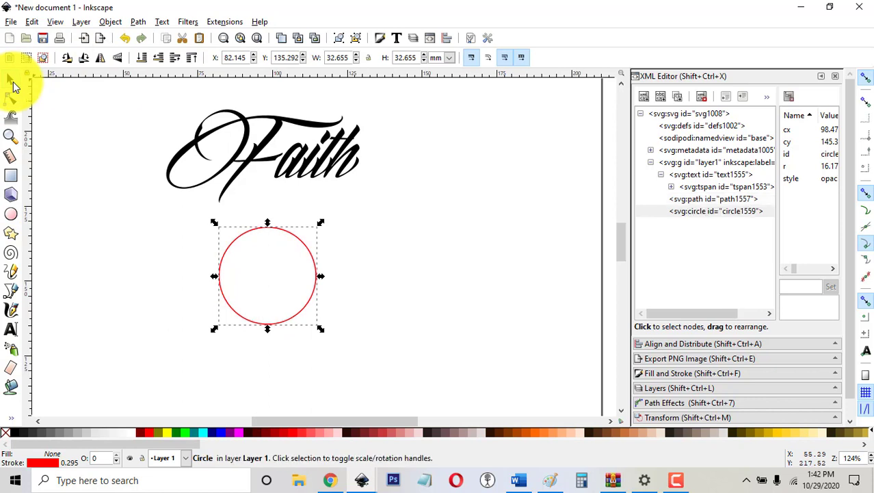
drag(304, 248, 313, 296)
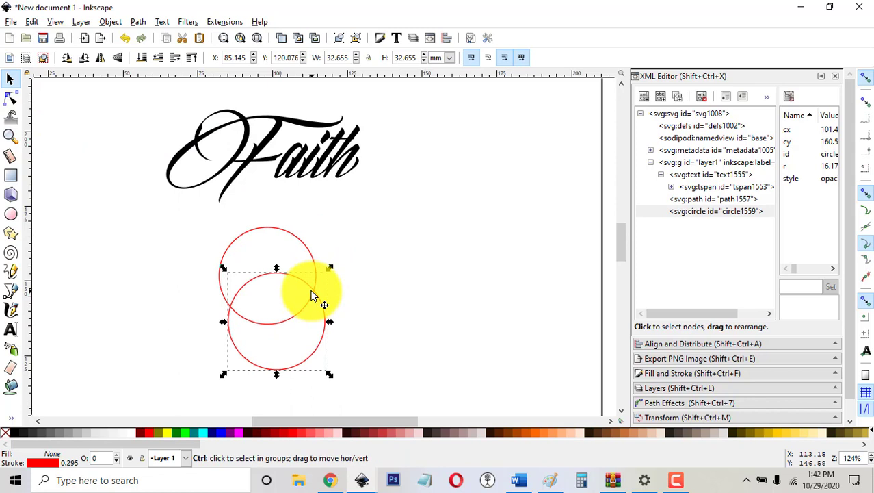
key(ctrl+z)
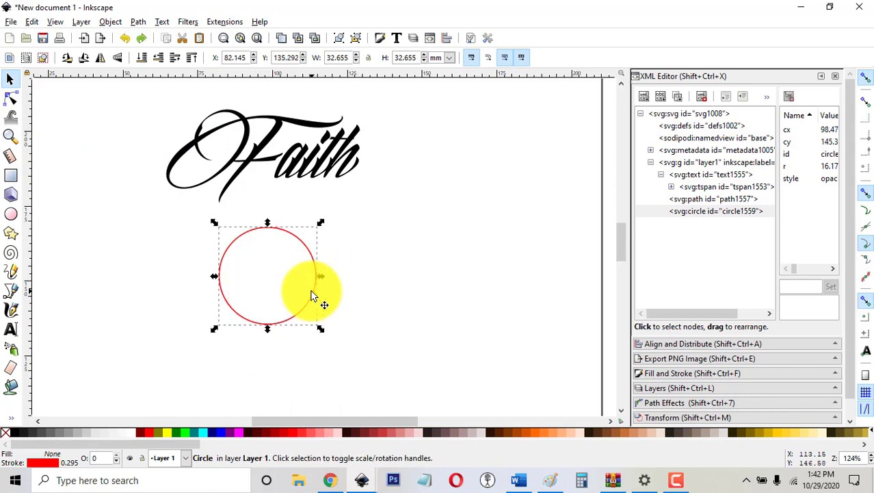
Step: Apply a Dynamic Offset to the duplicate circle and shrink it inward to form a smaller concentric circle
click(136, 22)
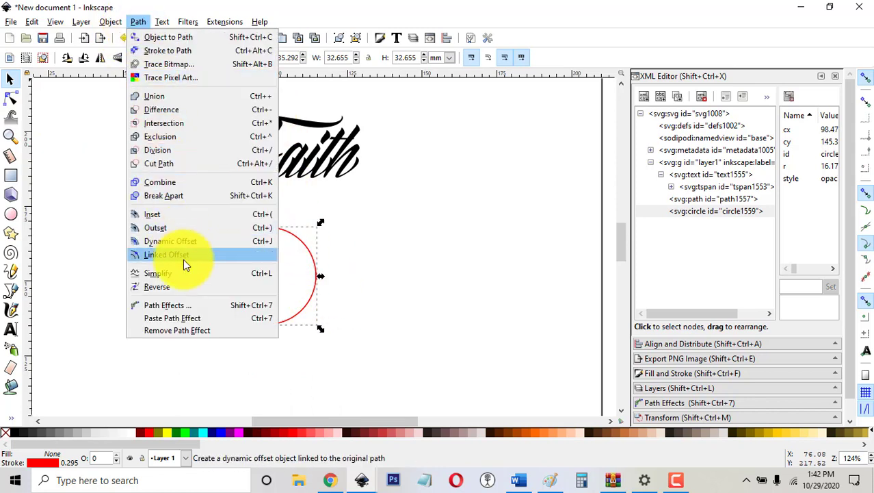
click(189, 241)
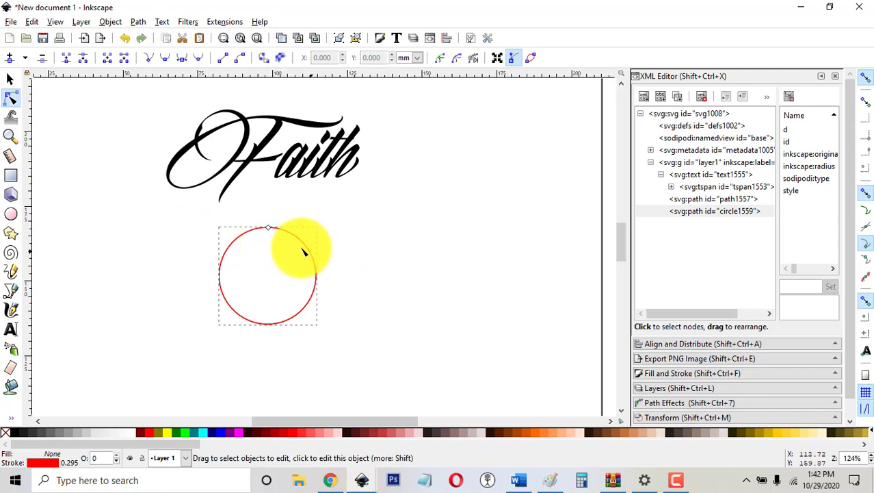
drag(270, 231, 271, 244)
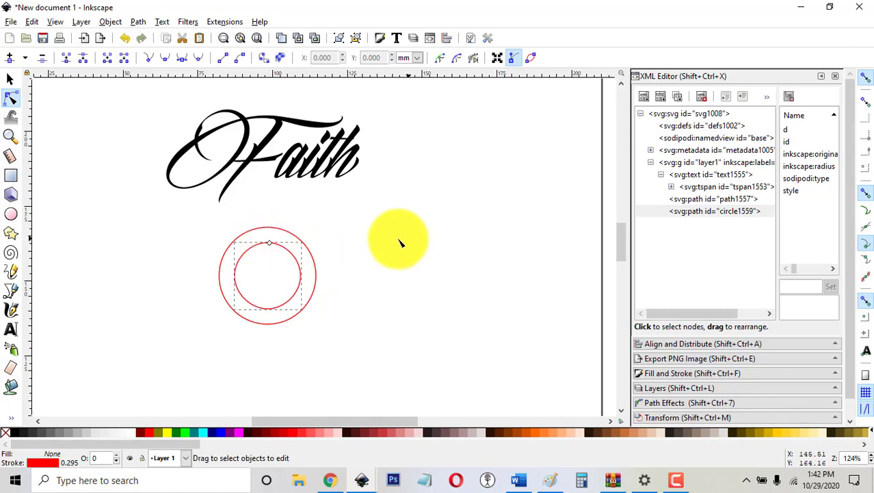
Step: Combine the outer and inner circles into a single ring path with Exclusion
shift+click(288, 234)
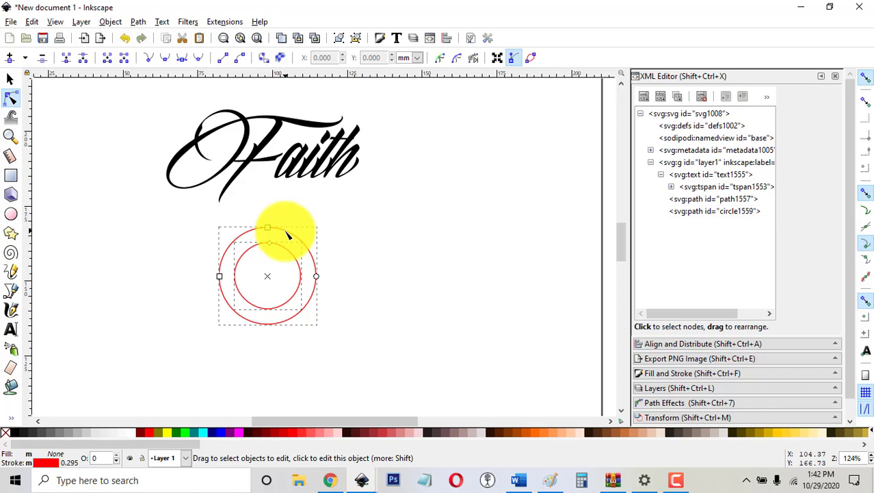
click(137, 21)
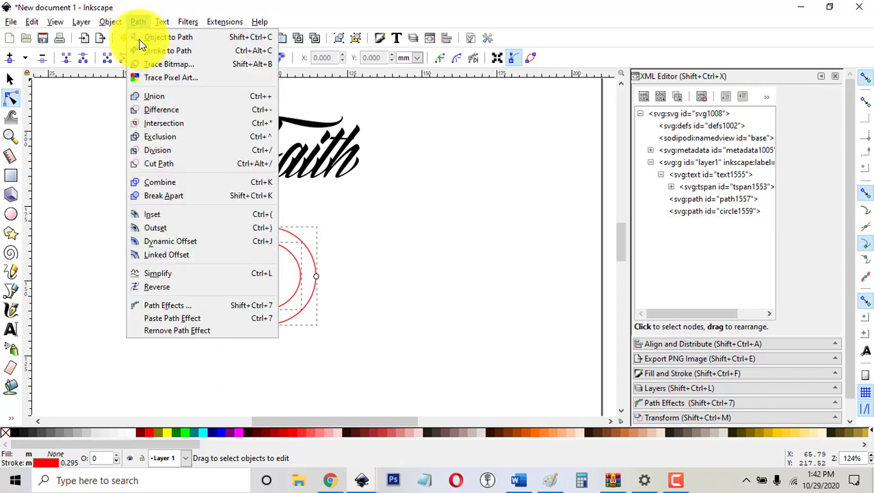
click(153, 140)
click(382, 262)
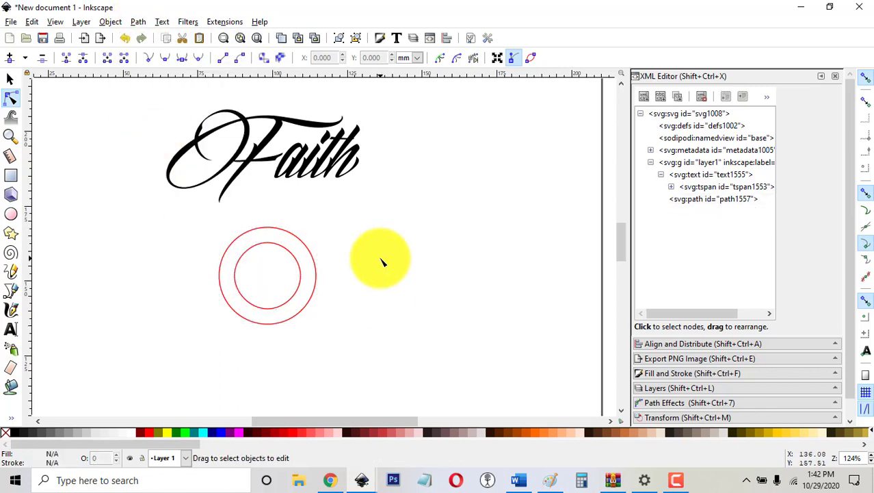
Step: Check the ring's cutout by filling it with black and removing the fill again
click(309, 307)
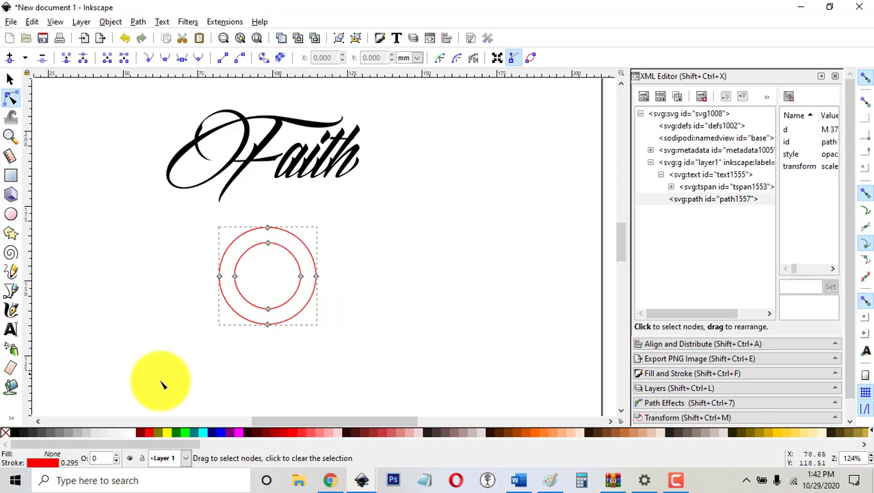
click(19, 435)
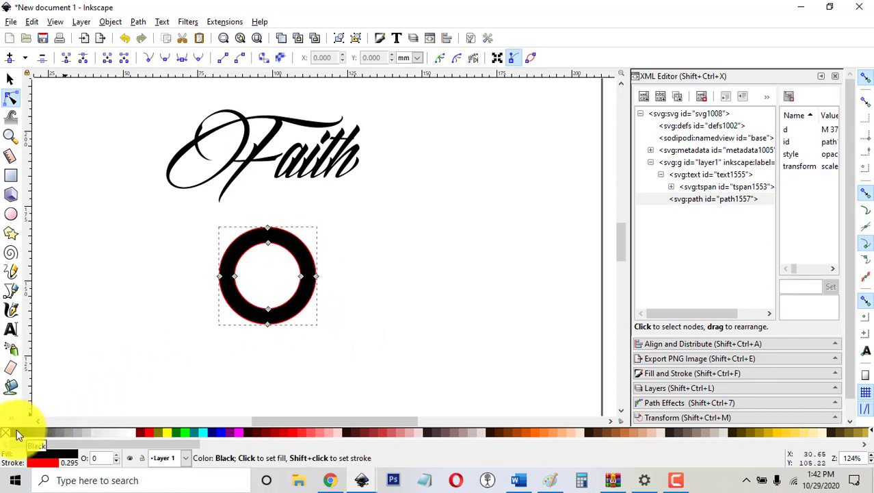
click(9, 433)
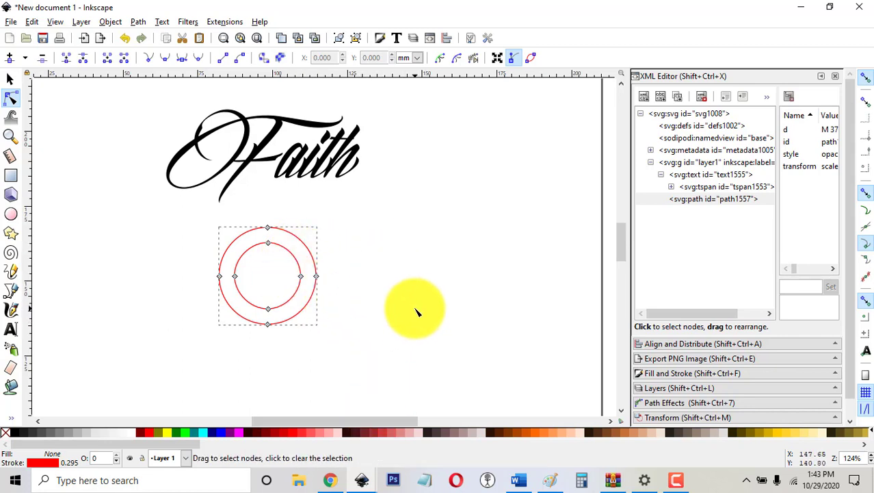
Step: Move the Faith text beside the ring so the F's loop overlaps the ring's edge, and convert the text to paths
click(10, 79)
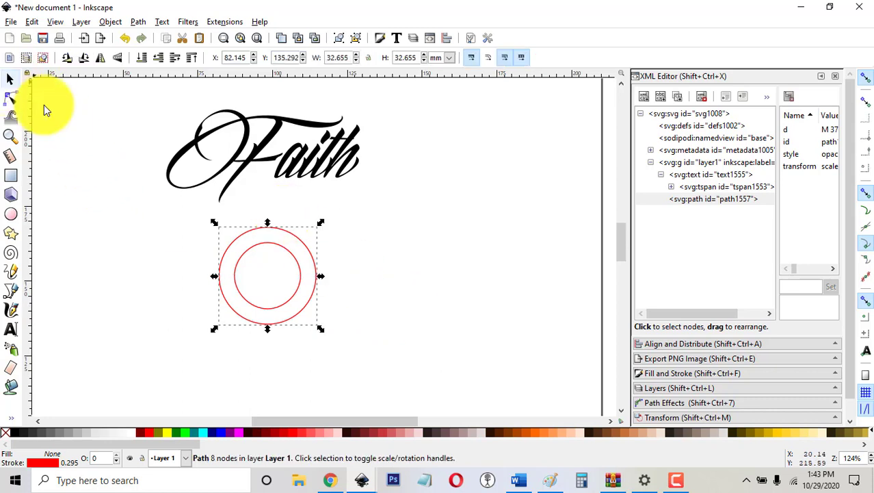
click(254, 147)
drag(254, 147, 359, 250)
click(137, 23)
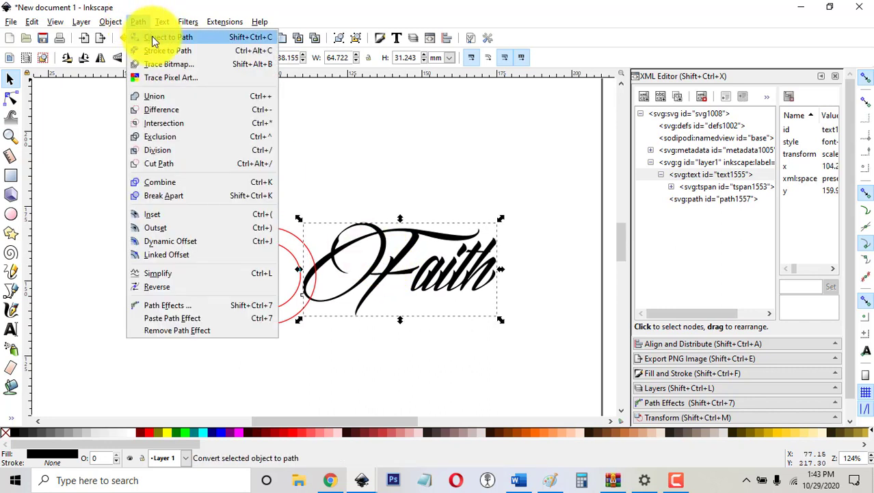
click(154, 39)
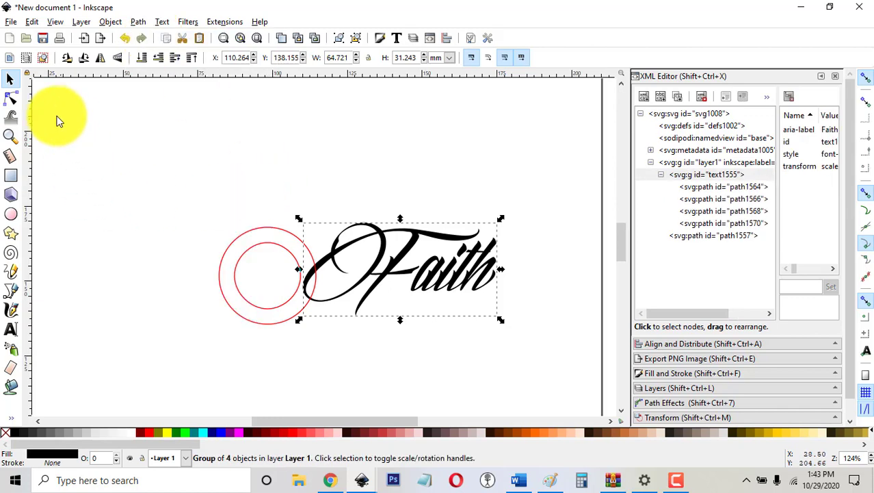
Step: Select the four letter paths of Faith and merge them with Union
click(10, 98)
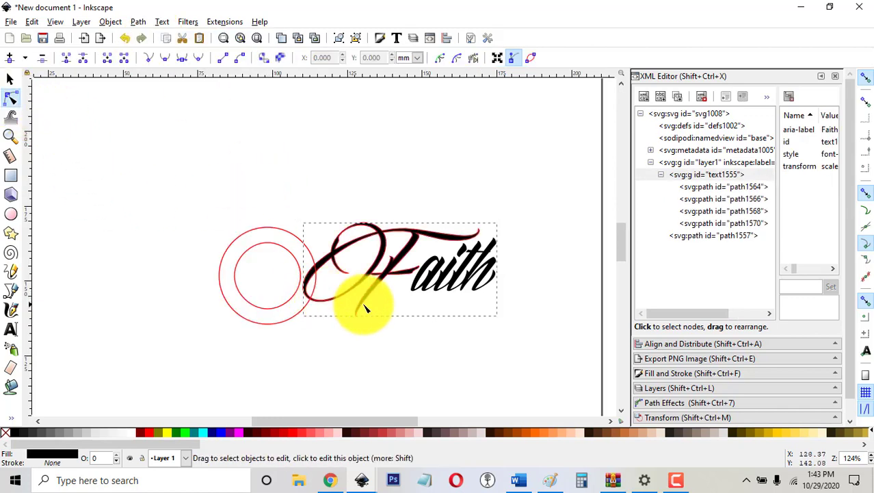
click(488, 273)
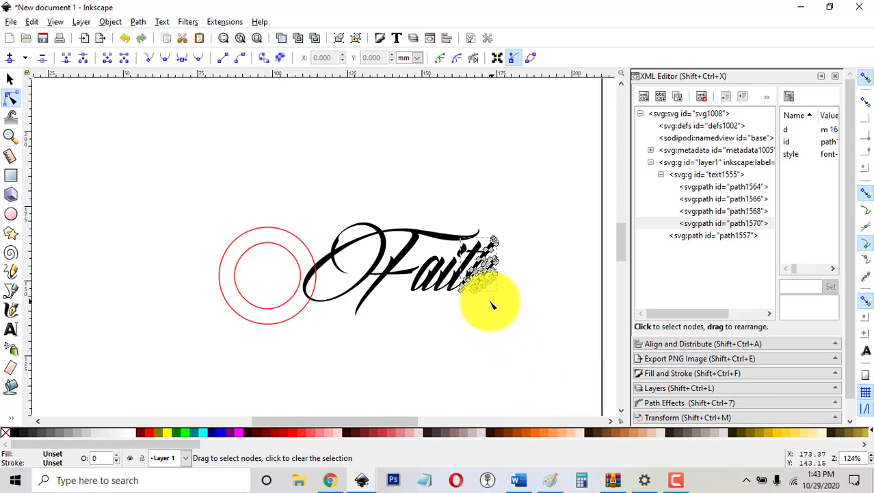
shift+click(466, 258)
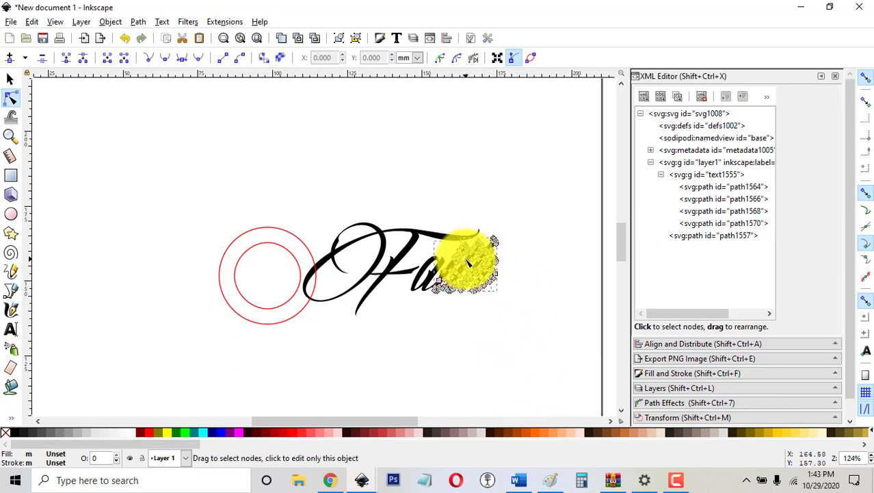
shift+click(397, 258)
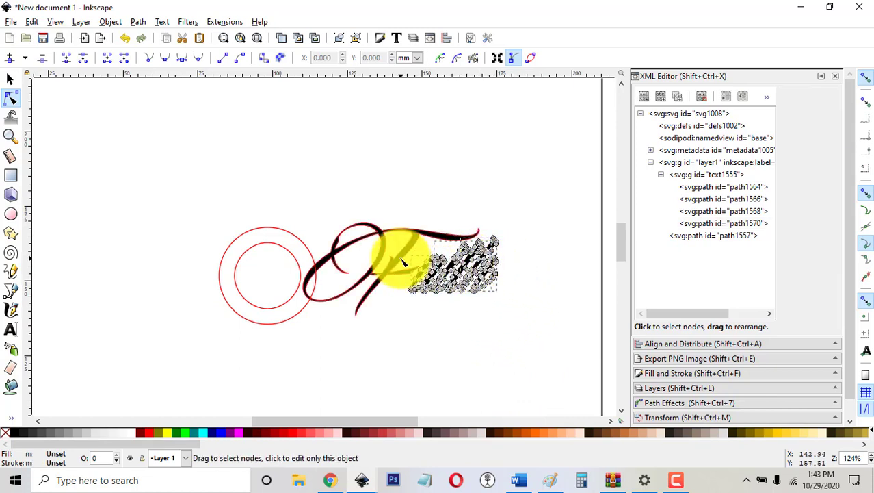
shift+click(400, 261)
click(144, 58)
click(139, 22)
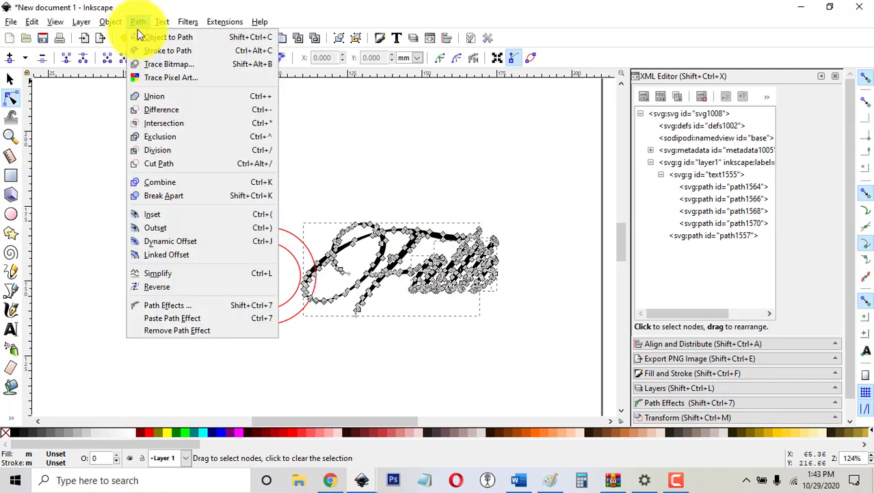
click(150, 95)
click(413, 353)
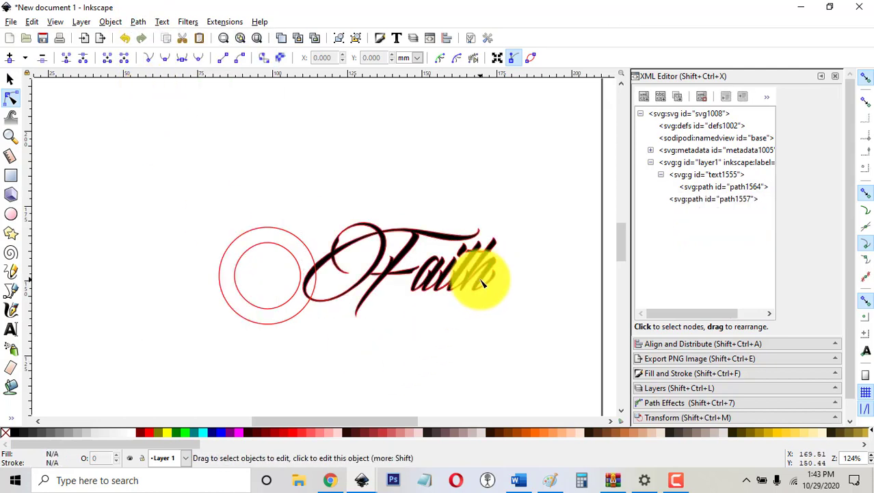
Step: Examine the merged Faith path's nodes up close to see where the letters join, and undo the union
click(479, 273)
click(493, 335)
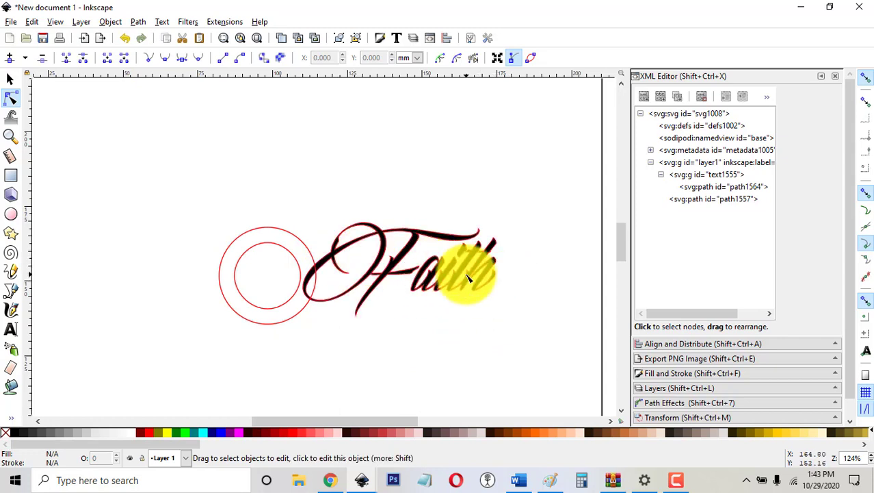
click(472, 270)
click(496, 340)
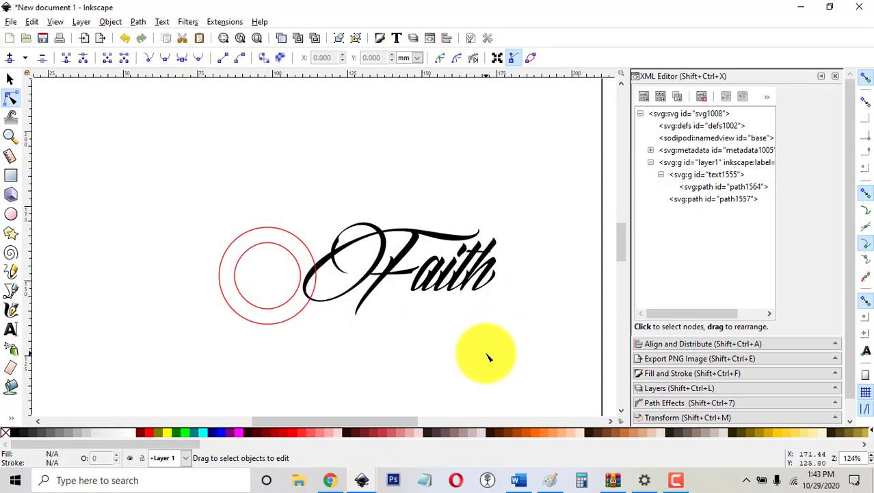
click(442, 234)
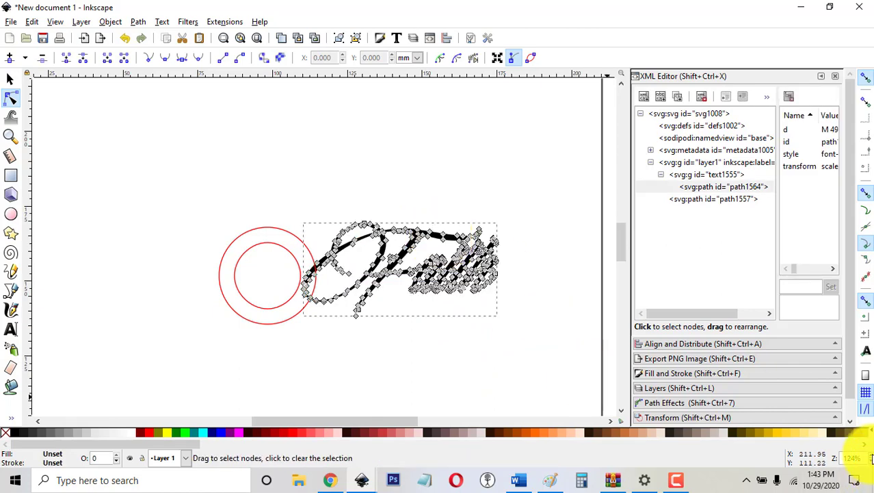
scroll(854, 458, up, 3)
drag(316, 425, 351, 415)
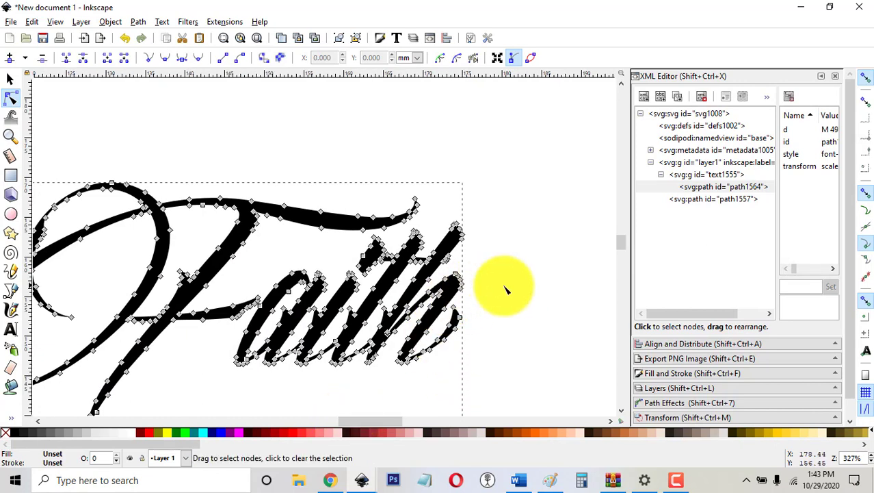
click(465, 386)
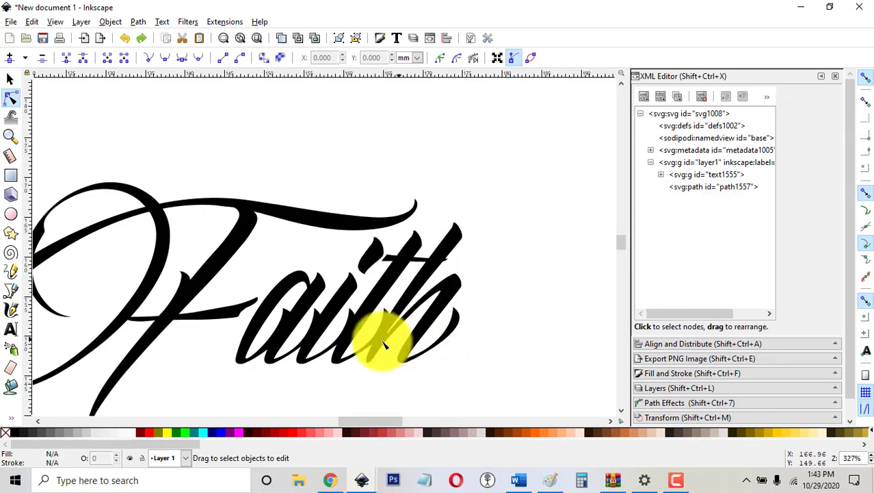
Step: Extend the end of the F's crossbar about 1.2 mm toward the a so the two letters overlap
click(11, 79)
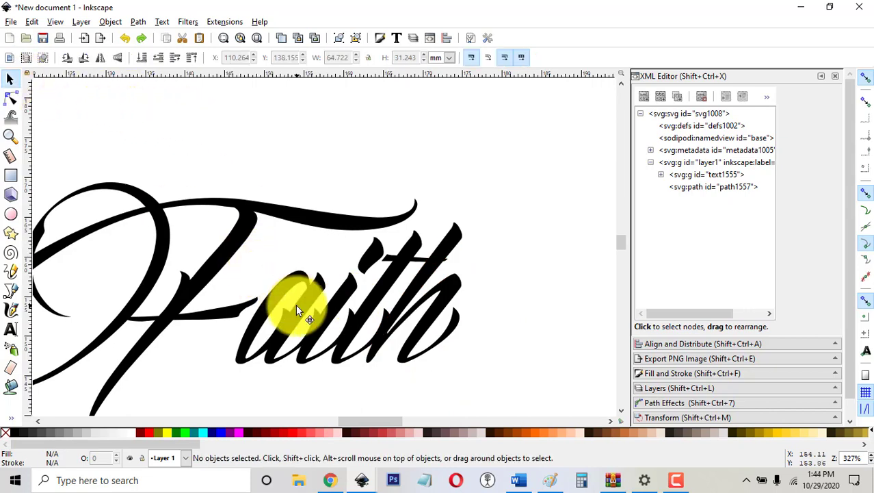
click(296, 303)
click(11, 99)
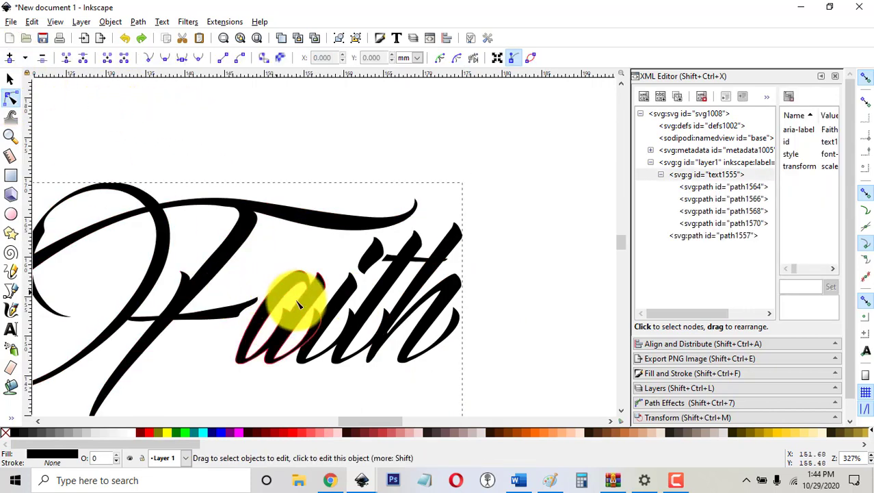
click(293, 297)
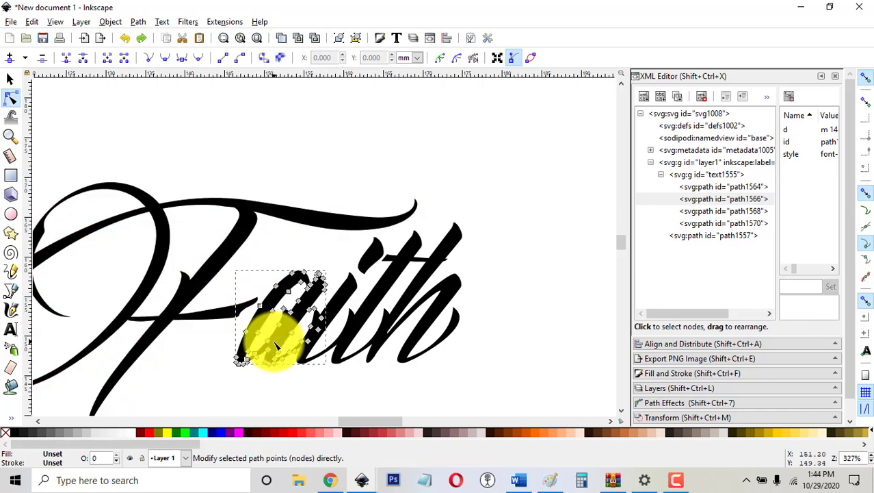
click(262, 310)
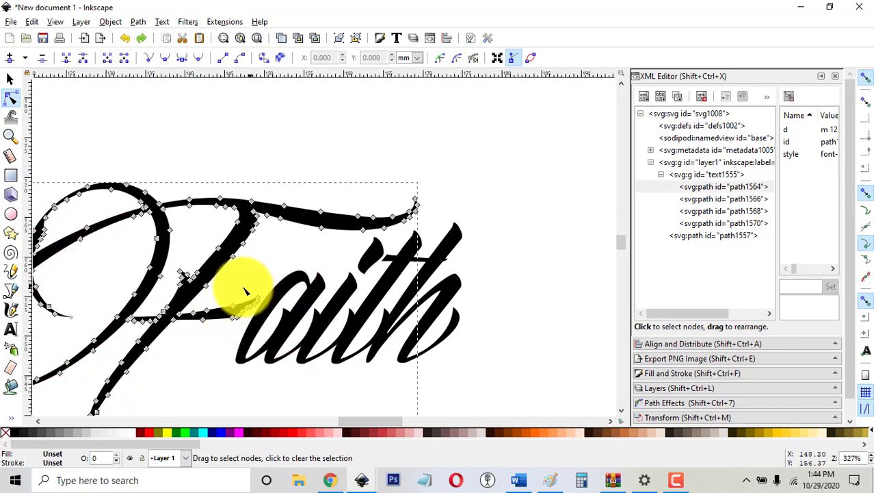
drag(230, 285, 240, 312)
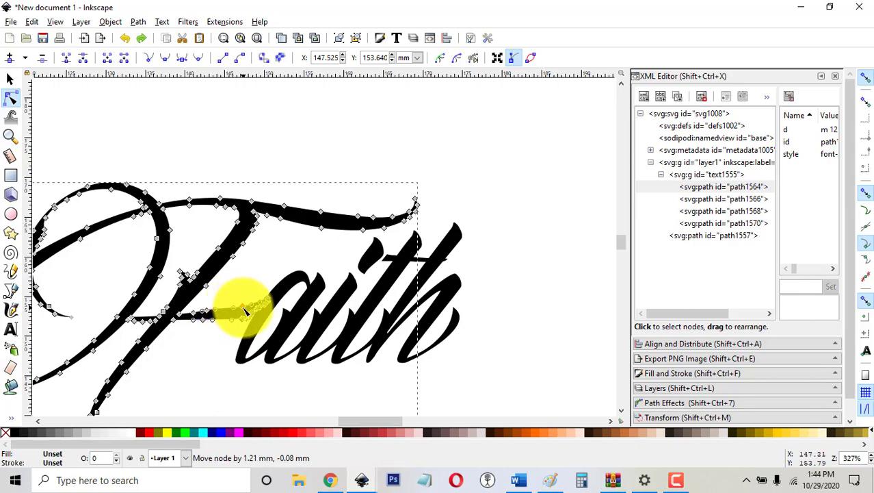
Step: Select the a, i and th letter paths together and shift them about 1.6 mm toward the F
click(302, 297)
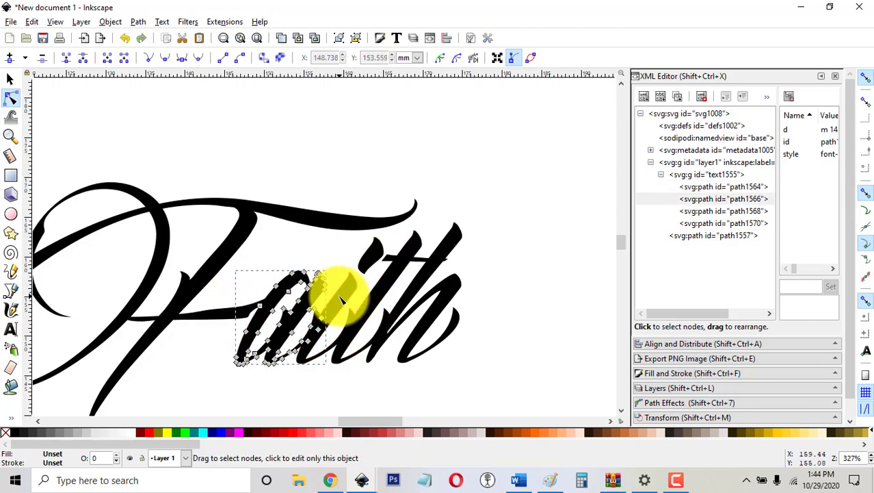
shift+click(356, 293)
shift+click(417, 296)
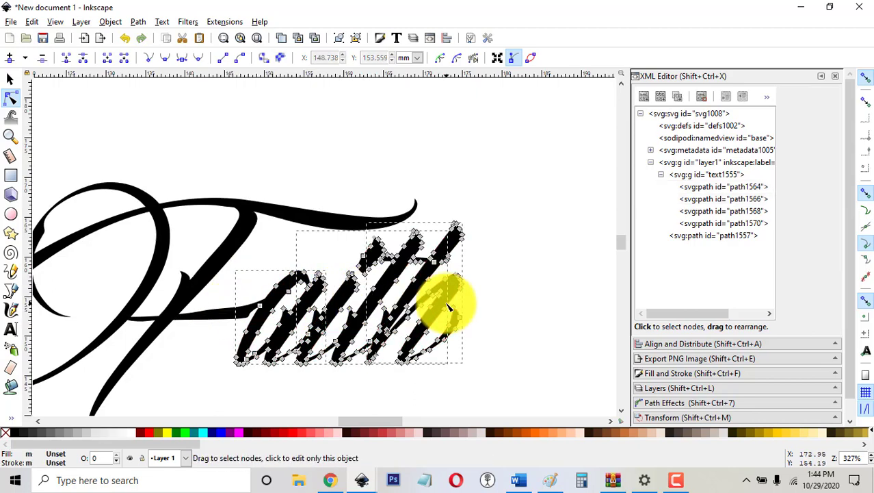
key(s)
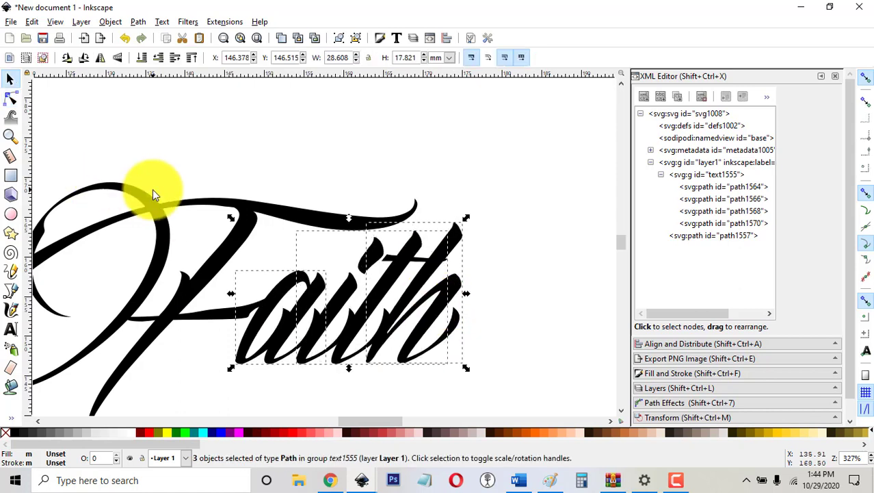
key(Left)
key(Left)
key(Left)
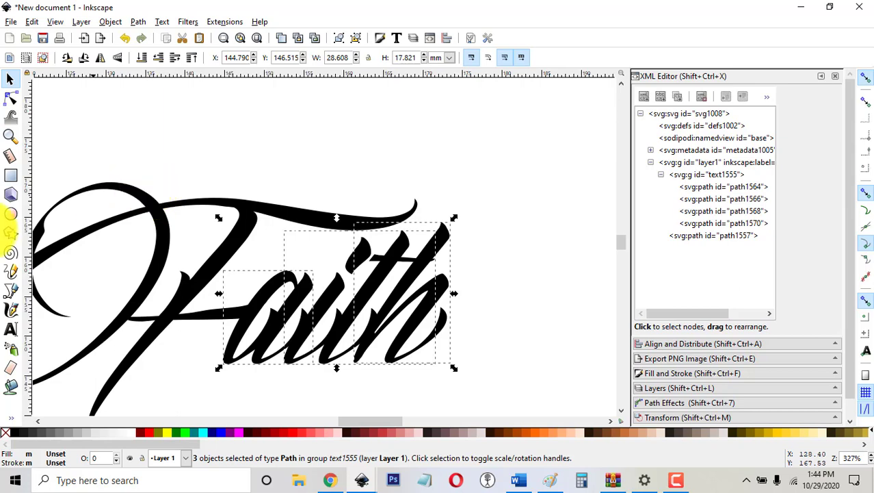
Step: Merge the F with the other letter paths using Union, and check the combined path's nodes
click(10, 99)
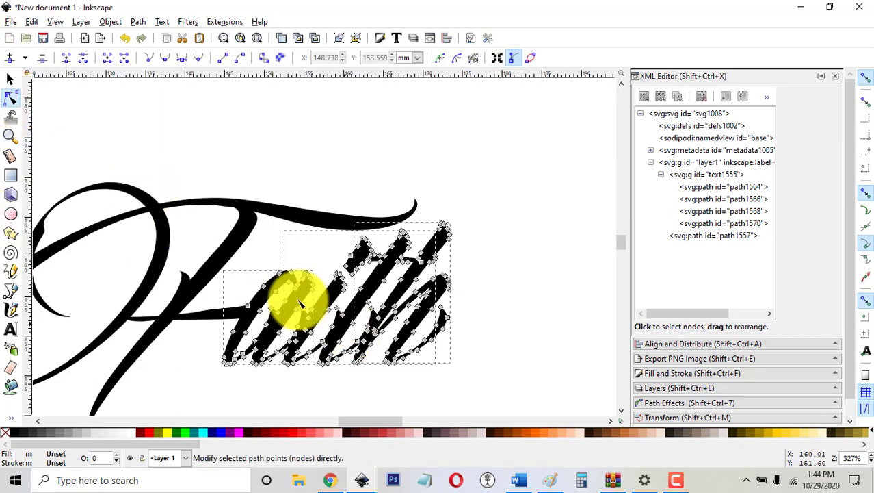
shift+click(224, 316)
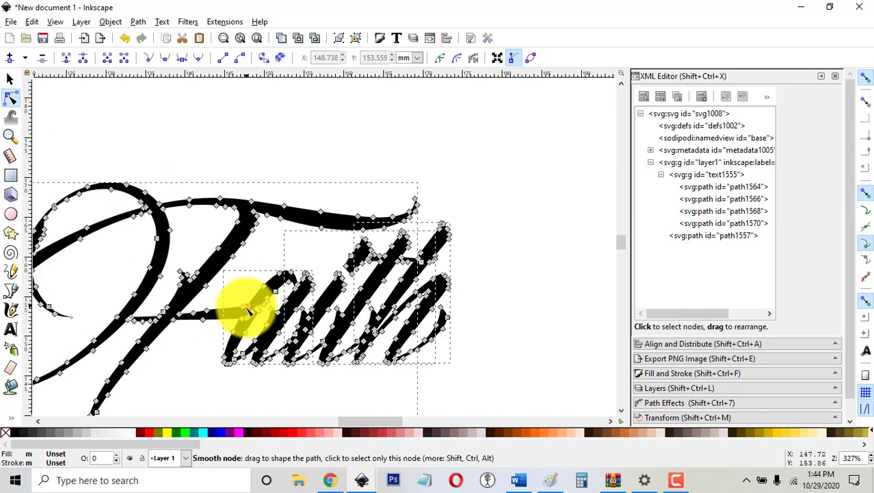
click(138, 22)
click(154, 96)
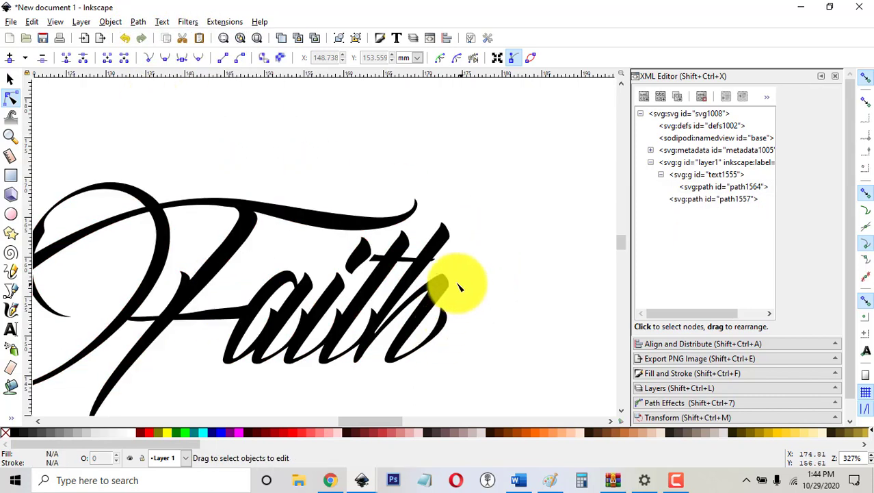
click(342, 356)
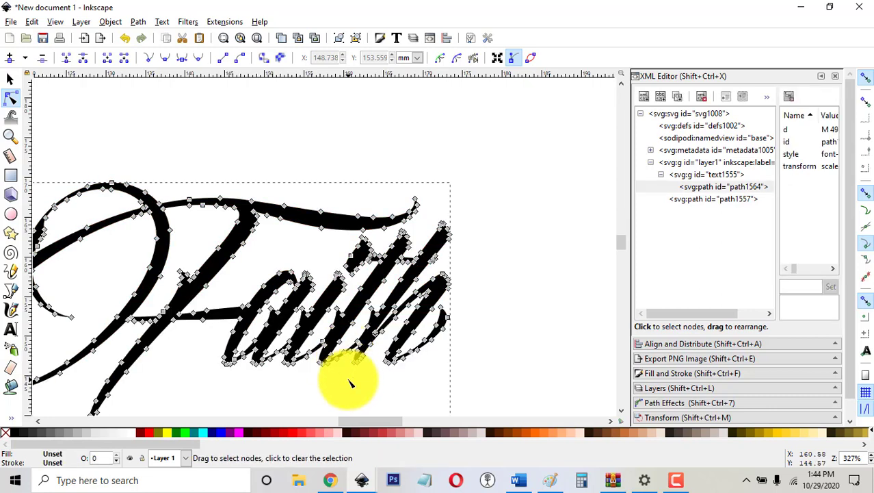
click(513, 351)
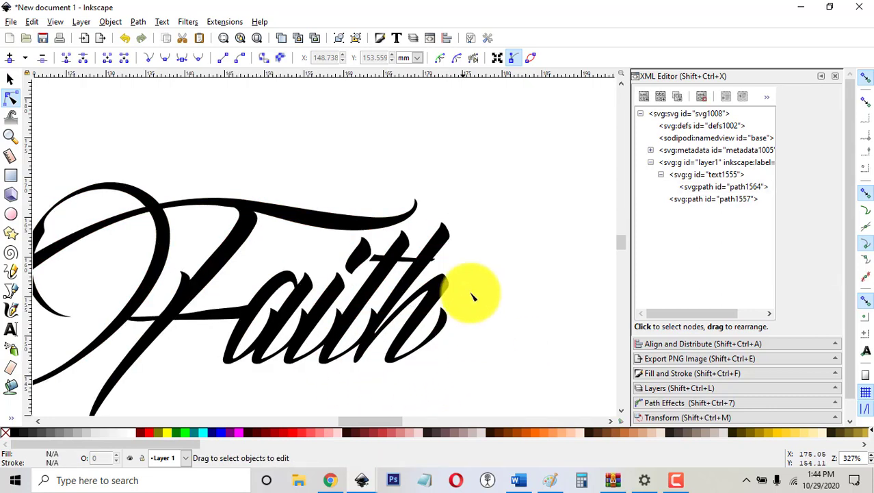
Step: Draw a rectangle about 0.9 by 2 mm, tilt it to match the lettering, and place it bridging the i's dot and stem
click(10, 175)
drag(319, 182, 327, 199)
click(10, 79)
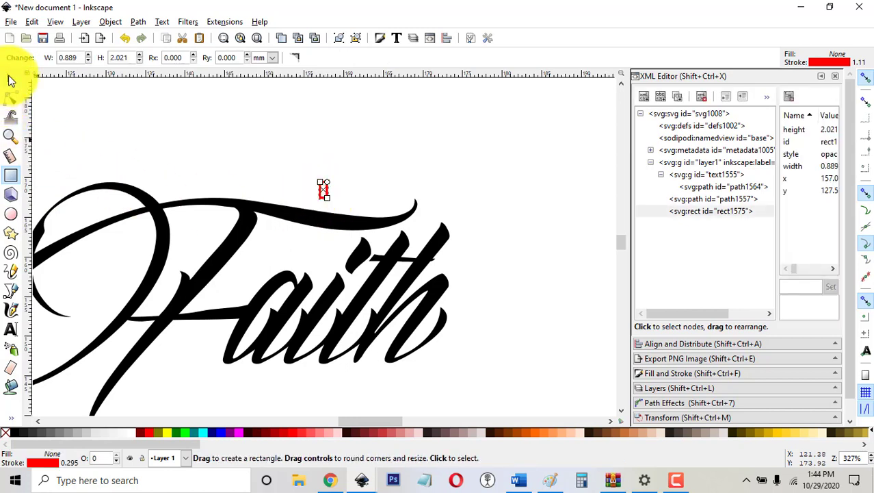
drag(336, 177, 344, 245)
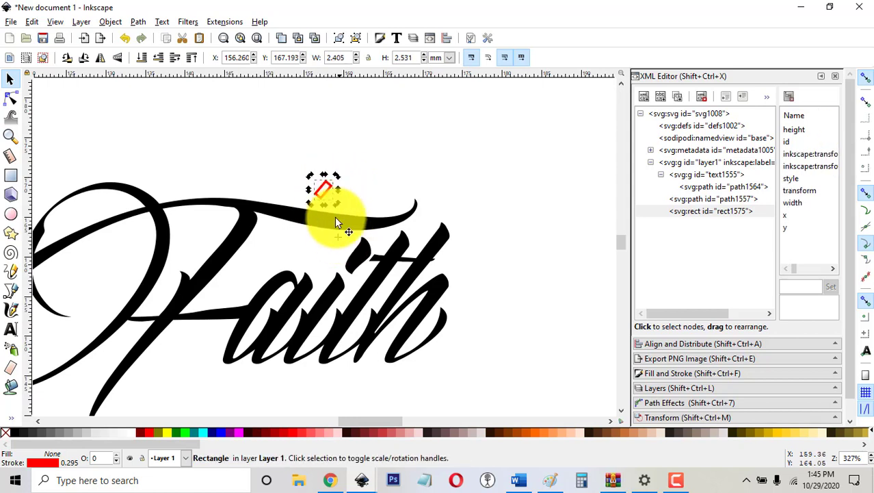
drag(325, 194, 351, 275)
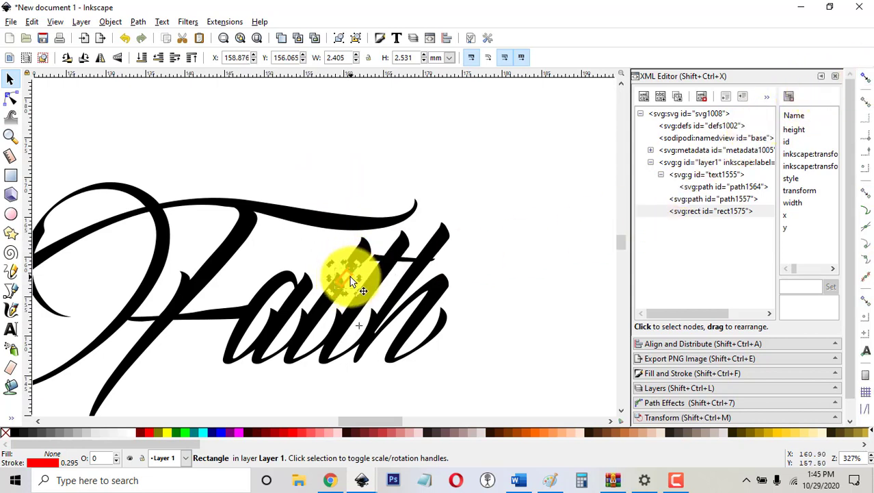
drag(351, 281, 354, 278)
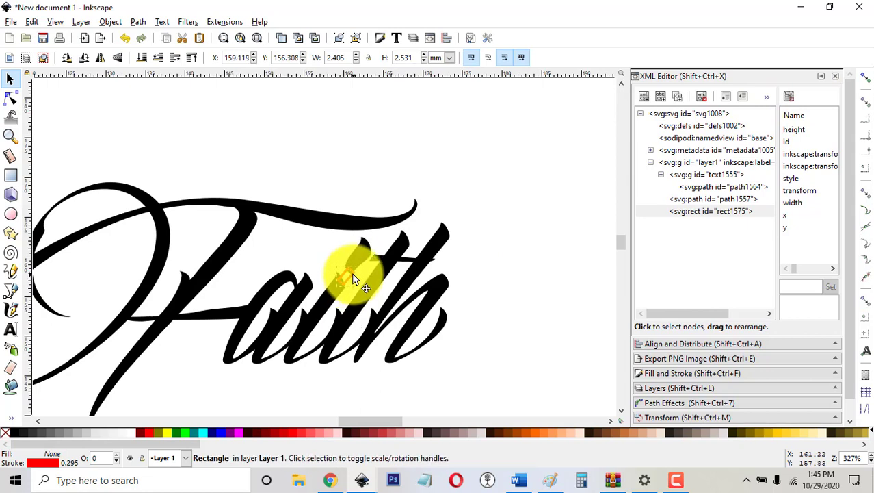
click(354, 279)
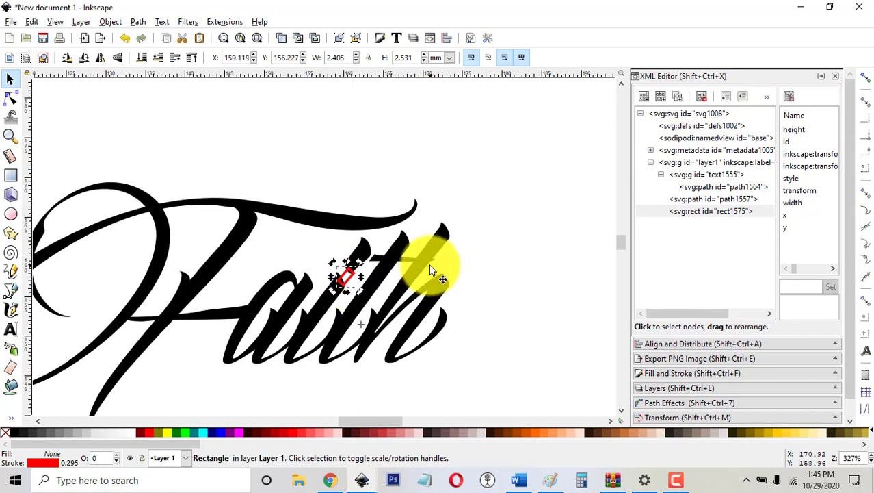
Step: Merge the small bridging rectangle with the Faith path using Union
click(11, 102)
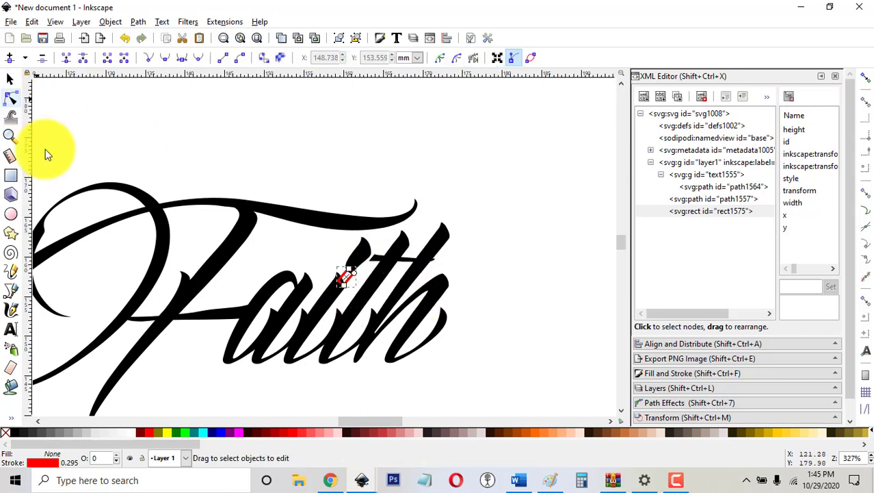
click(370, 251)
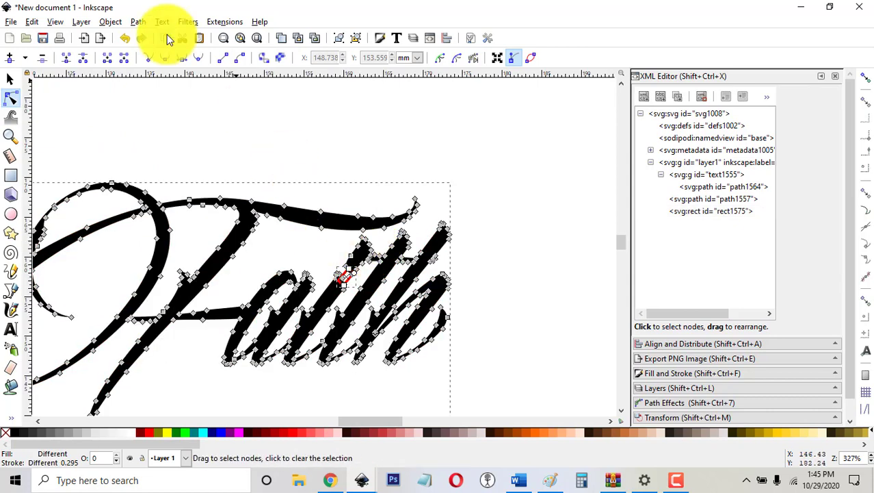
click(141, 22)
click(156, 95)
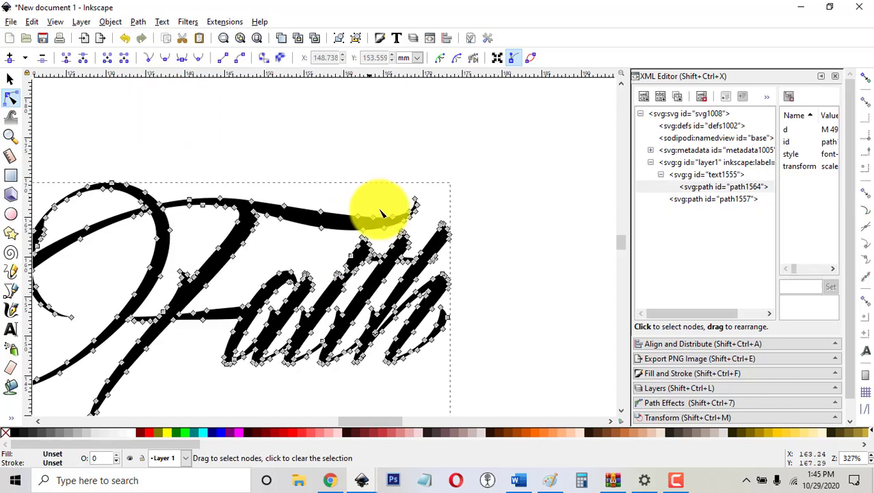
click(507, 248)
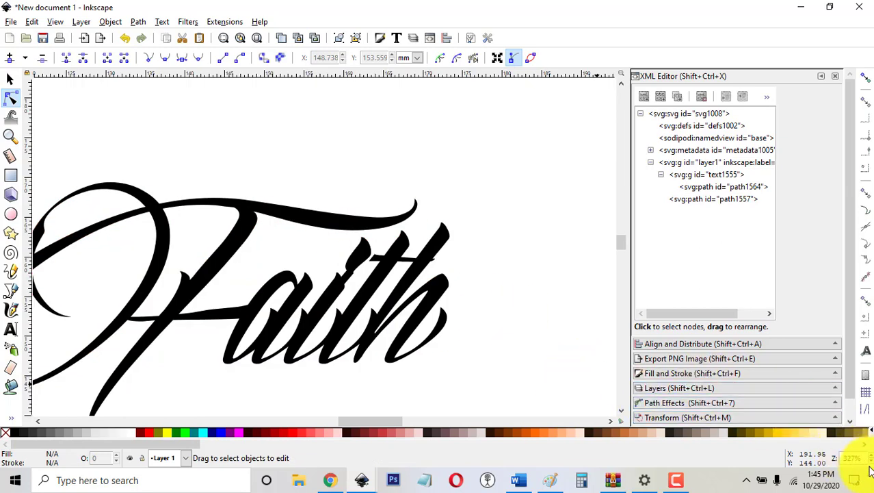
Step: Select the nodes at the top of the h's stem and stretch them slightly up and outward
click(351, 229)
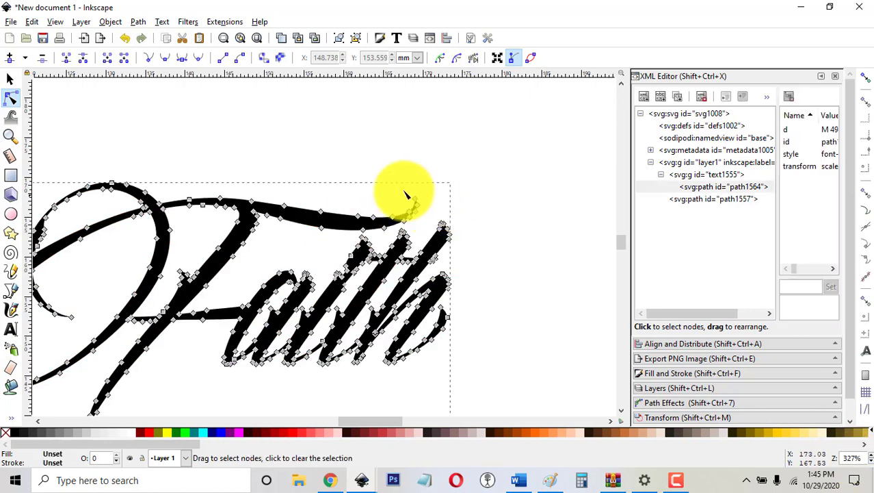
drag(463, 258, 432, 205)
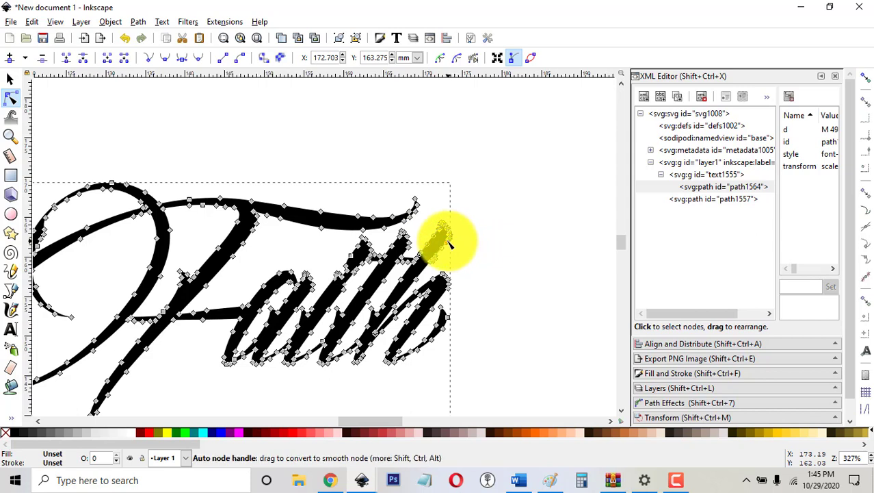
drag(450, 241, 454, 237)
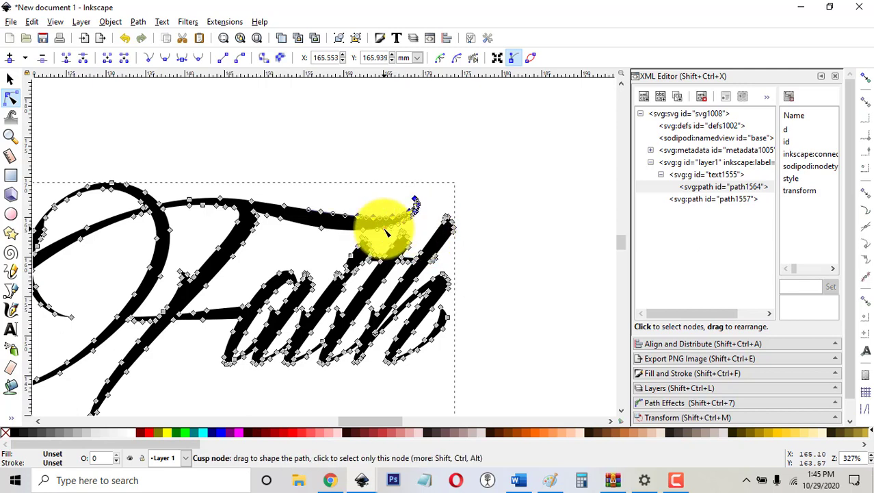
Step: Stretch the end nodes of the F's top stroke about 4.6 mm outward so it reaches the top of the h
drag(385, 233, 370, 237)
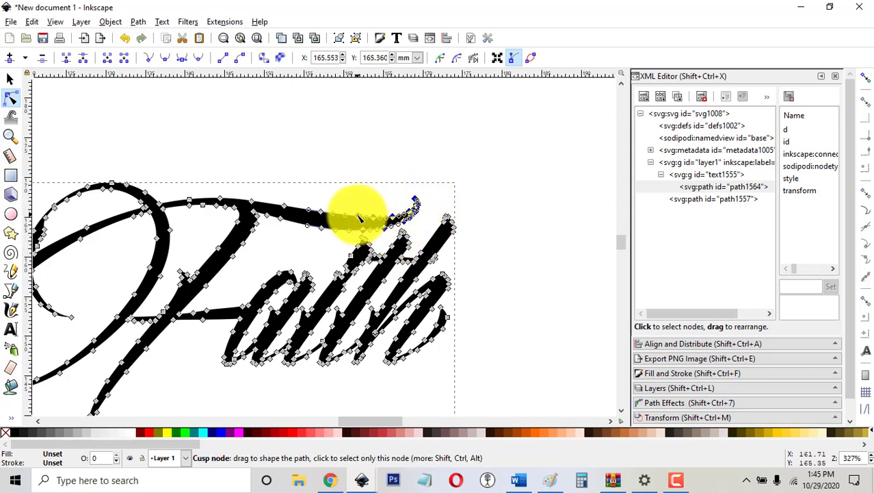
drag(362, 219, 368, 219)
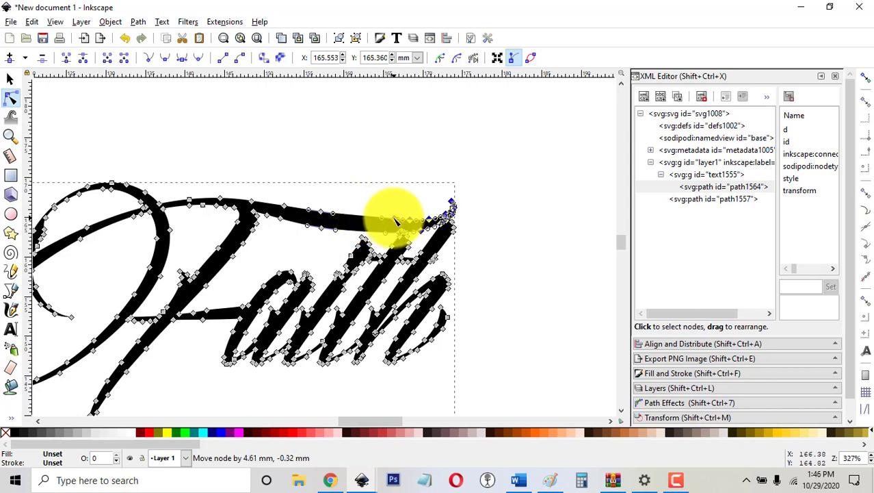
drag(395, 220, 397, 221)
click(486, 255)
click(486, 255)
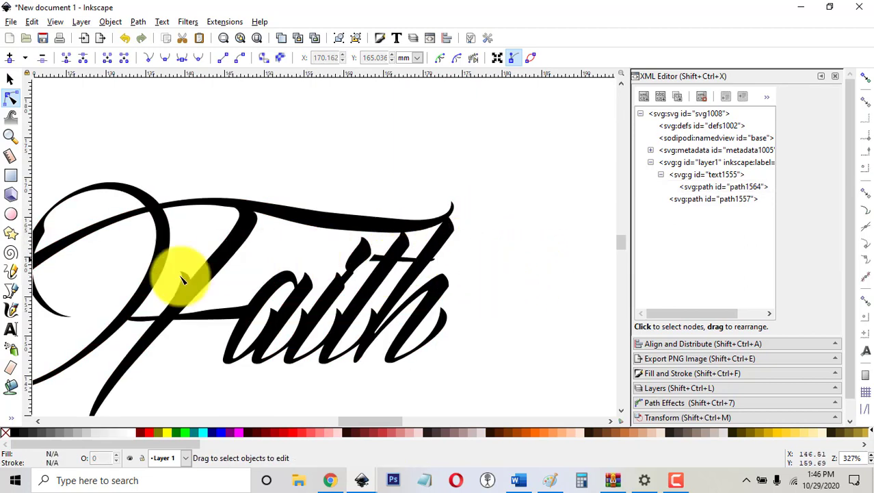
Step: Draw small ellipses where the t and h tips meet the F's top stroke, and merge them with the Faith path using Union
click(11, 213)
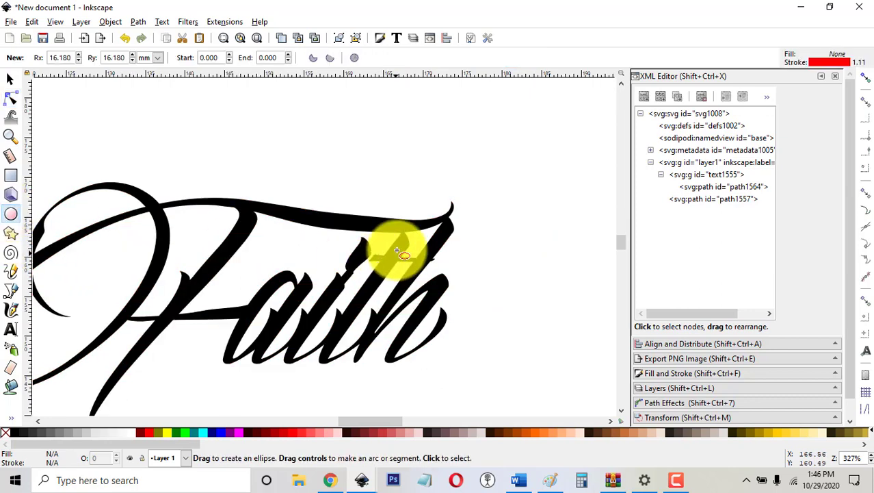
drag(402, 231, 449, 224)
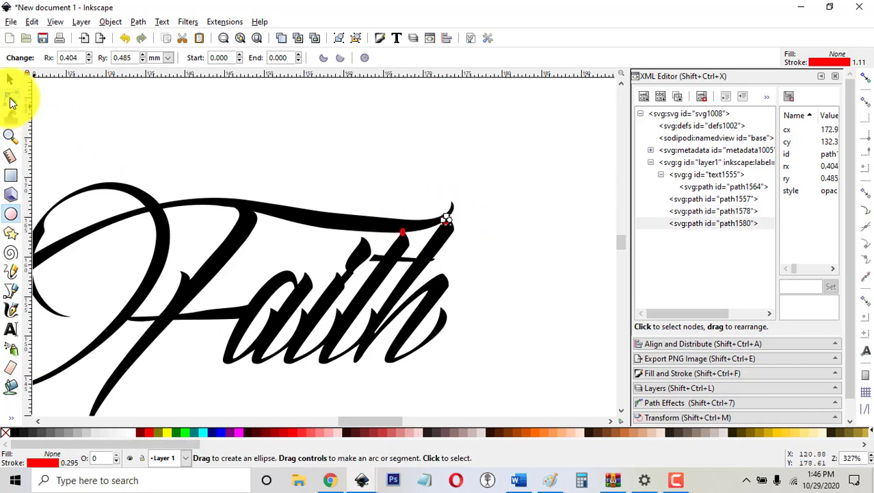
click(11, 100)
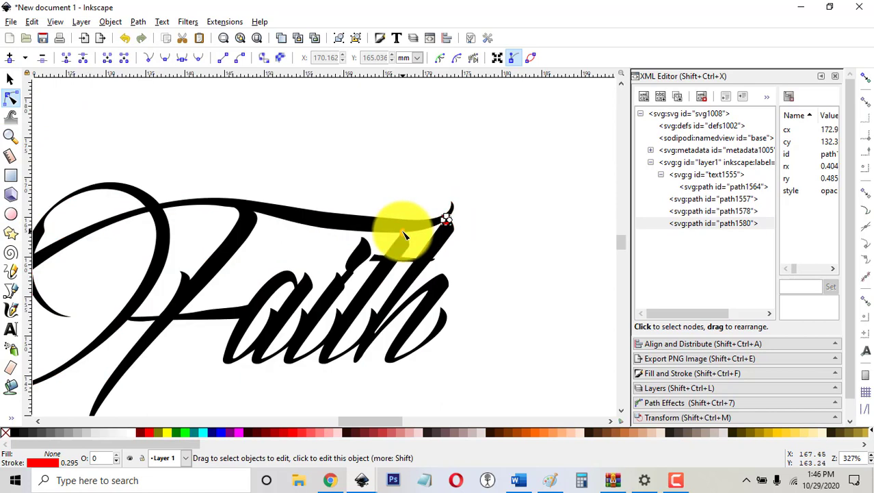
key(ctrl+a)
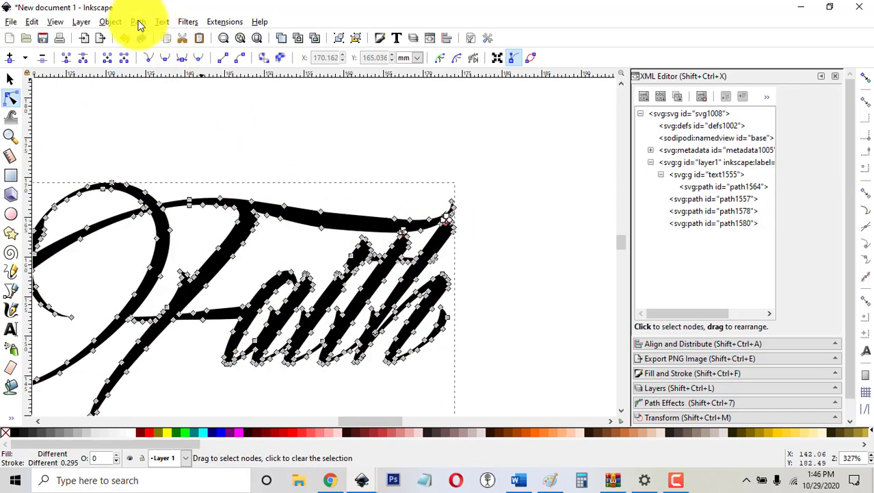
click(139, 22)
click(143, 93)
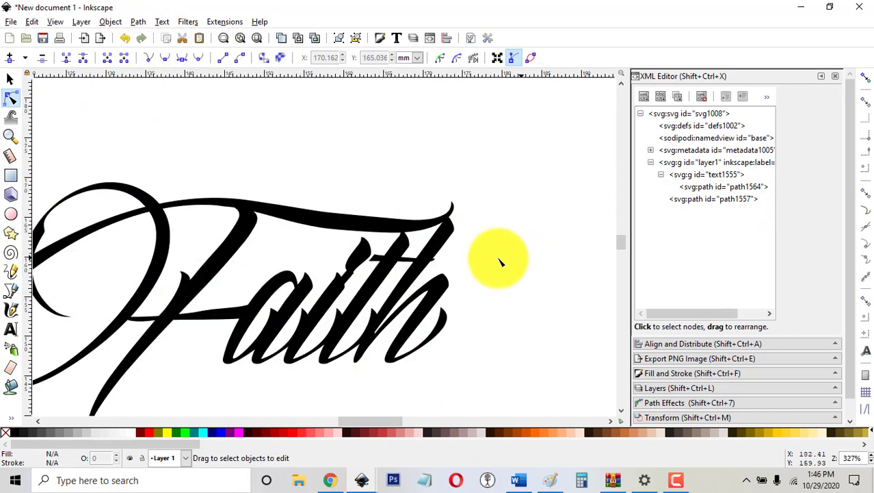
click(404, 188)
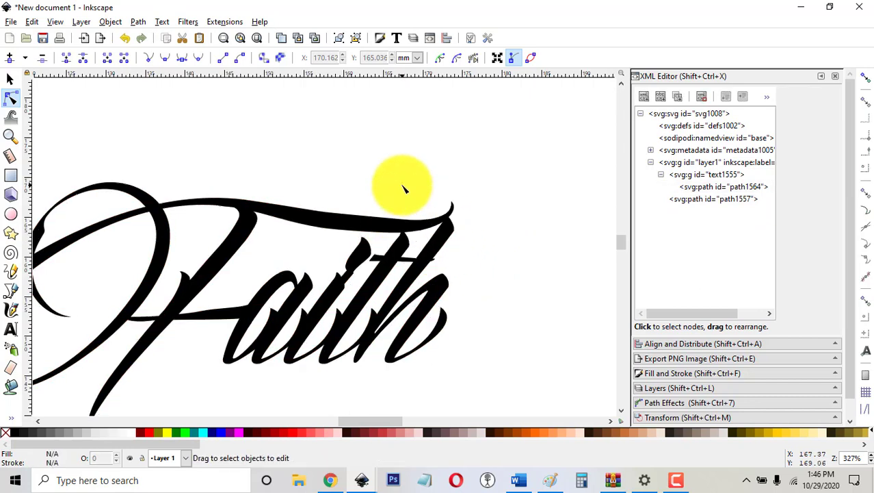
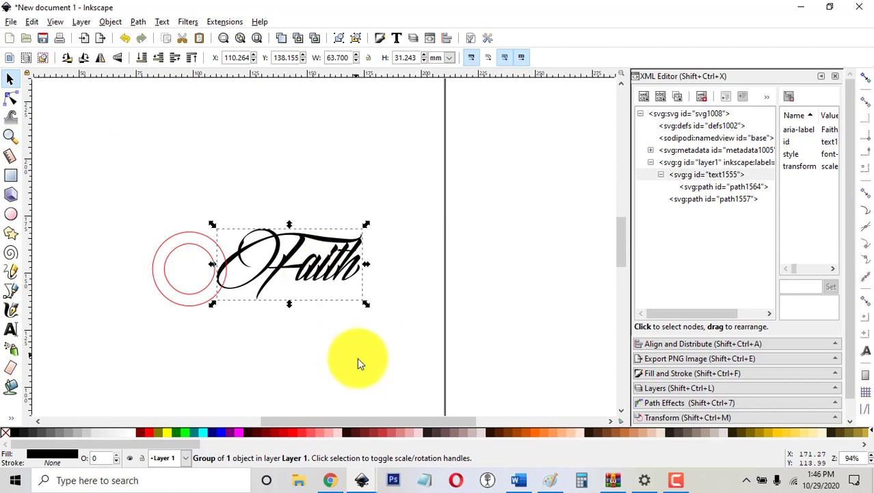
Step: Duplicate the Faith group and try moving and rotating the copy about its own centre
key(ctrl)
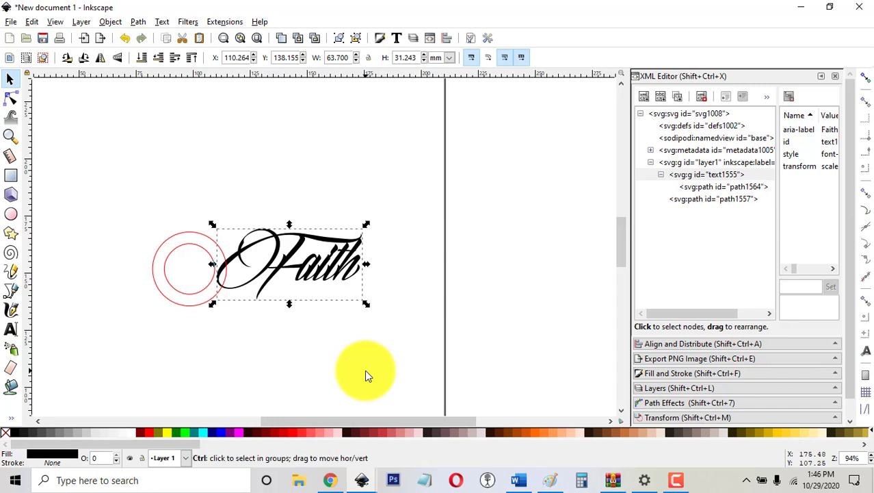
key(ctrl+g)
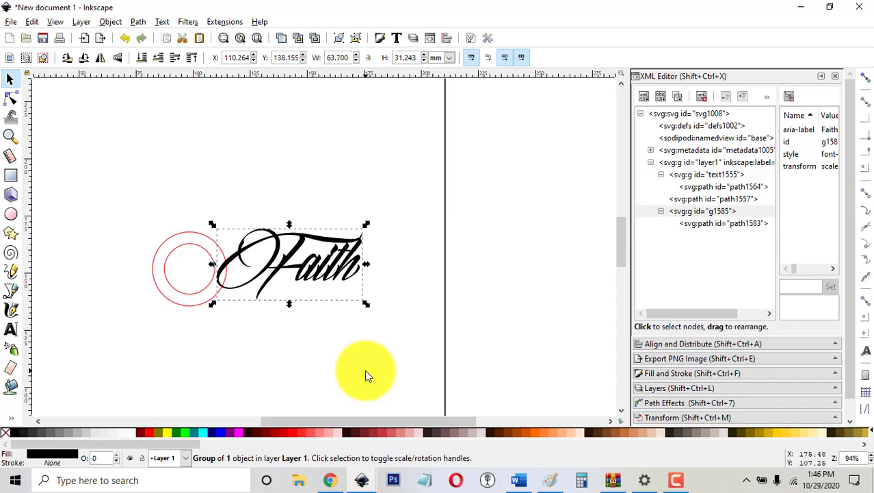
click(312, 262)
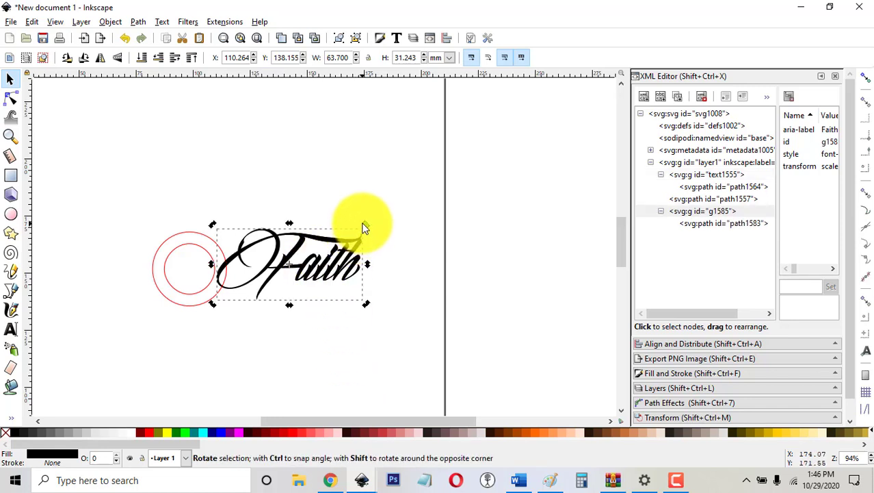
drag(340, 266, 344, 269)
click(348, 252)
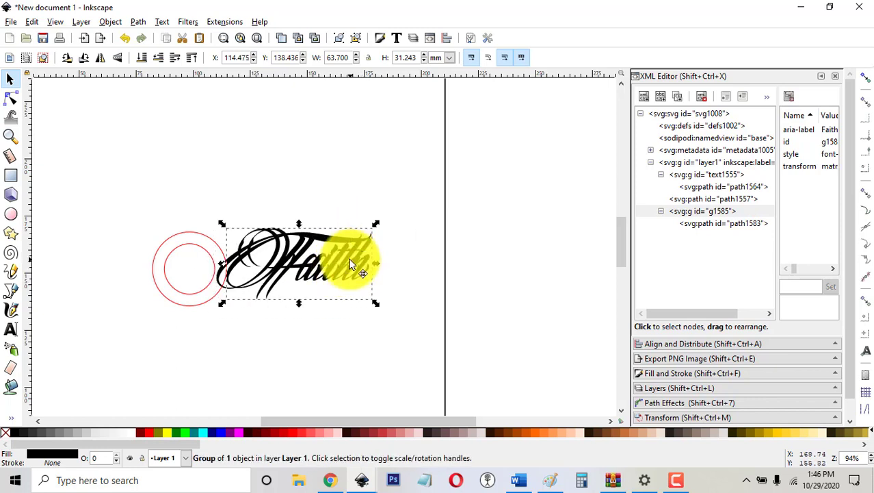
drag(376, 226, 382, 249)
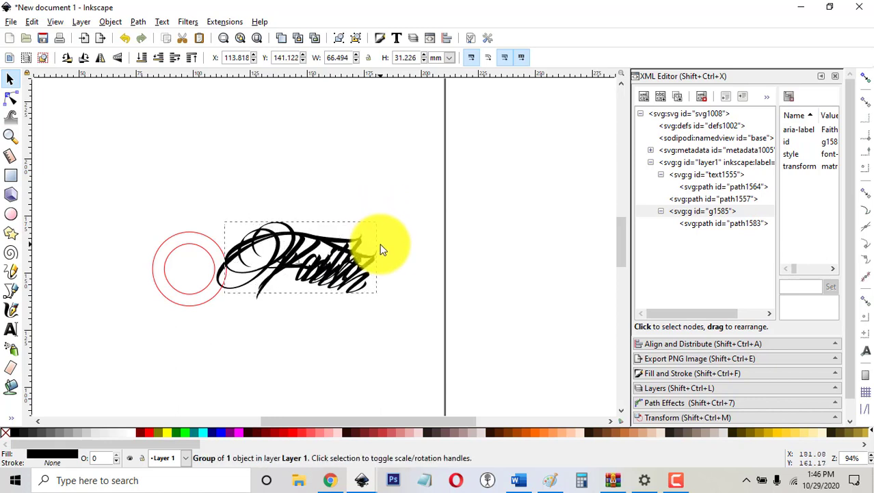
key(ctrl+z)
key(ctrl+z)
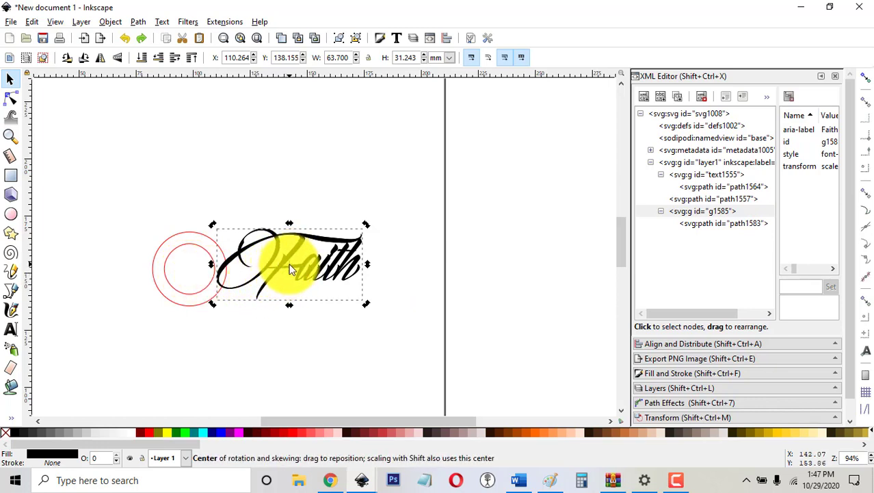
Step: Move the Faith copy's rotation centre to the middle of the ring by eye
drag(289, 263, 188, 269)
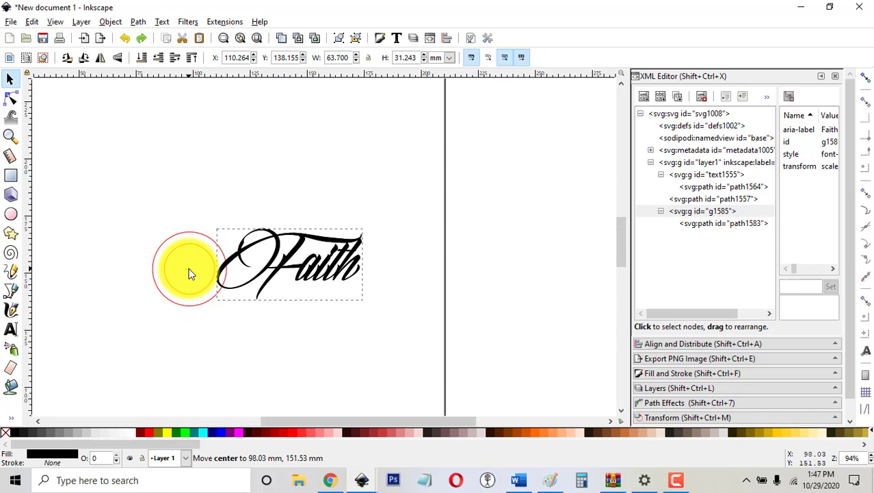
drag(189, 269, 188, 269)
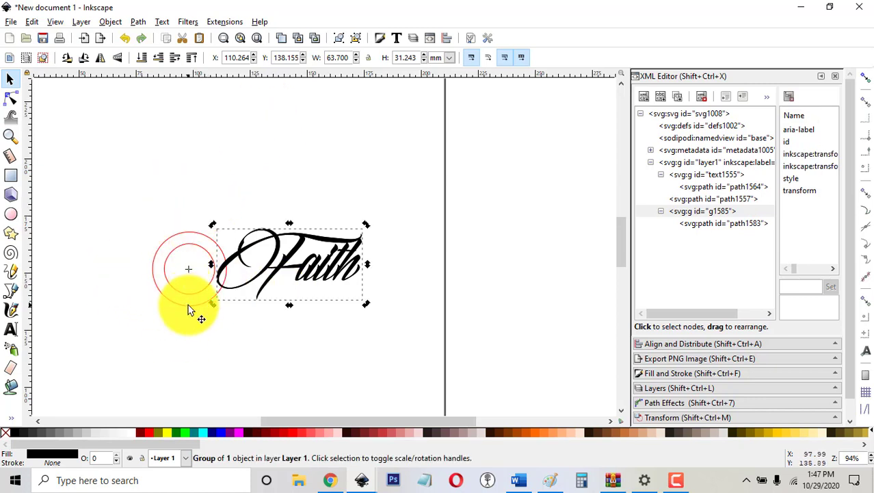
Step: Draw a vertical line about 54 mm long and a horizontal line about 55 mm long crossing near the ring's centre
click(10, 291)
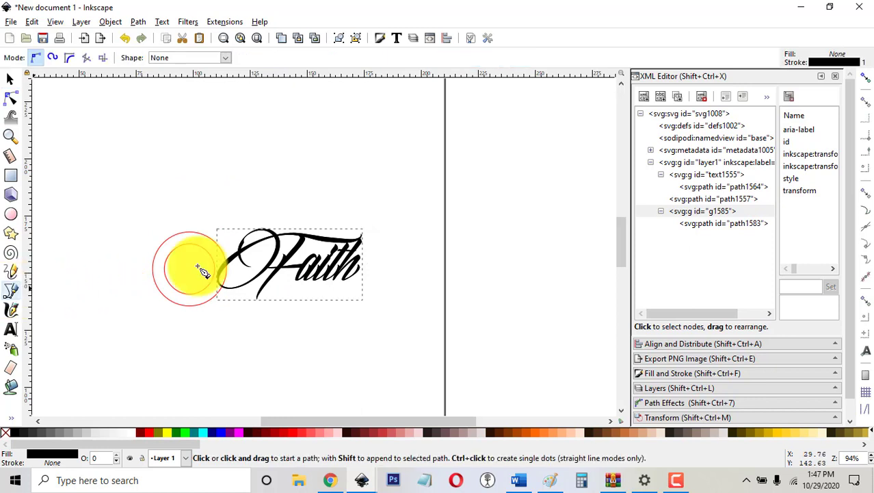
click(189, 203)
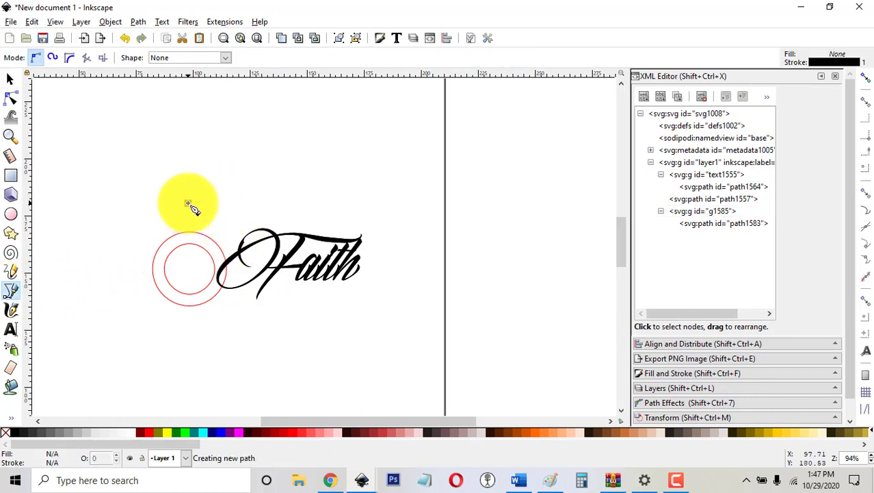
click(188, 325)
key(Return)
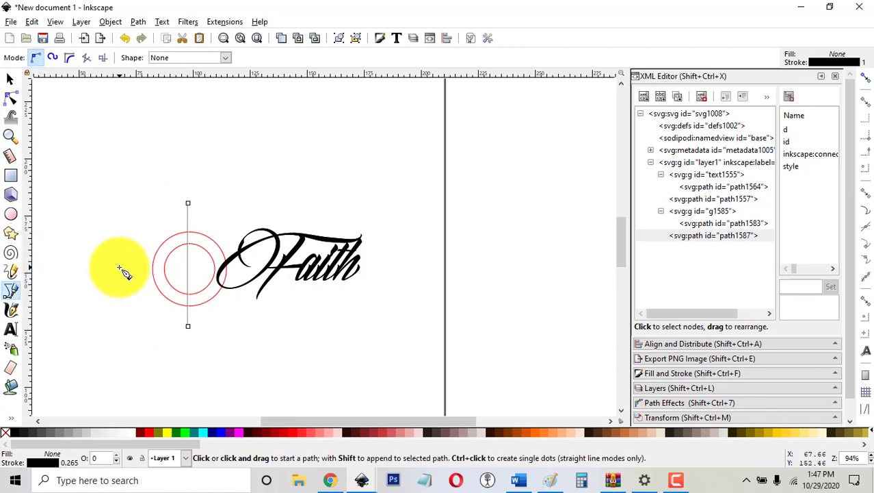
click(120, 267)
click(245, 266)
key(Return)
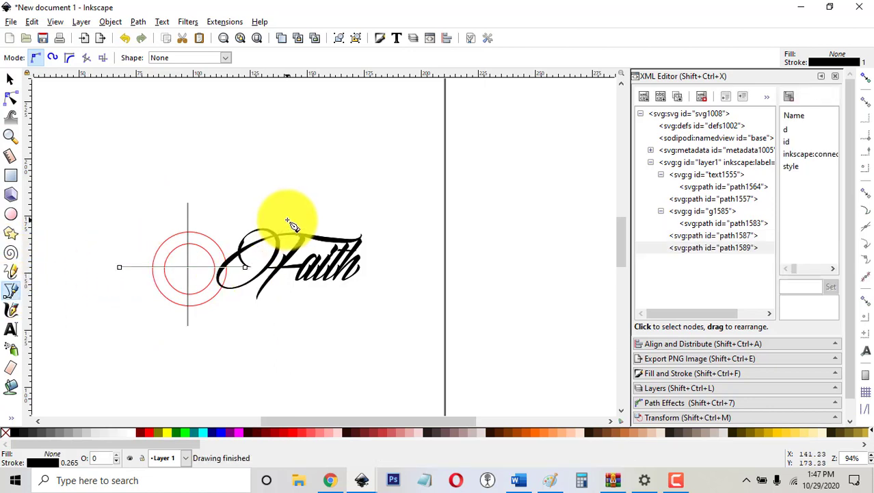
Step: Centre the ring and the two crossing lines on each other horizontally and vertically, relative to the smallest object
click(10, 79)
drag(89, 158, 304, 402)
click(687, 343)
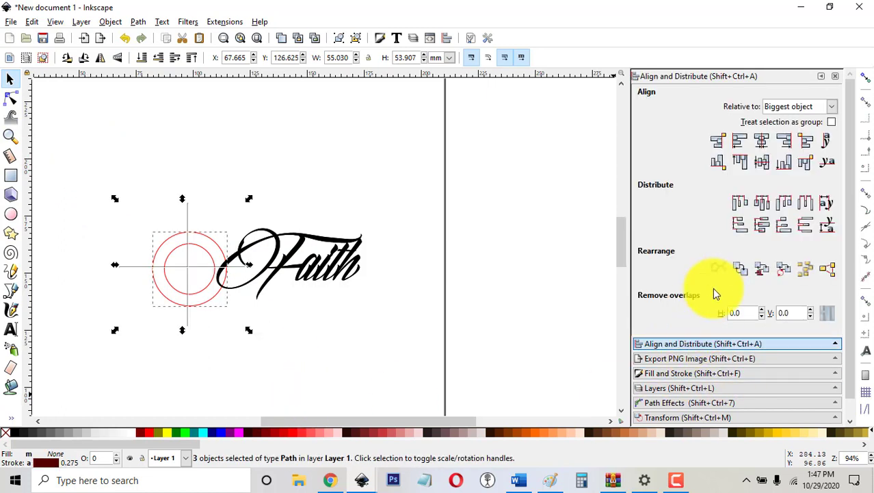
click(762, 144)
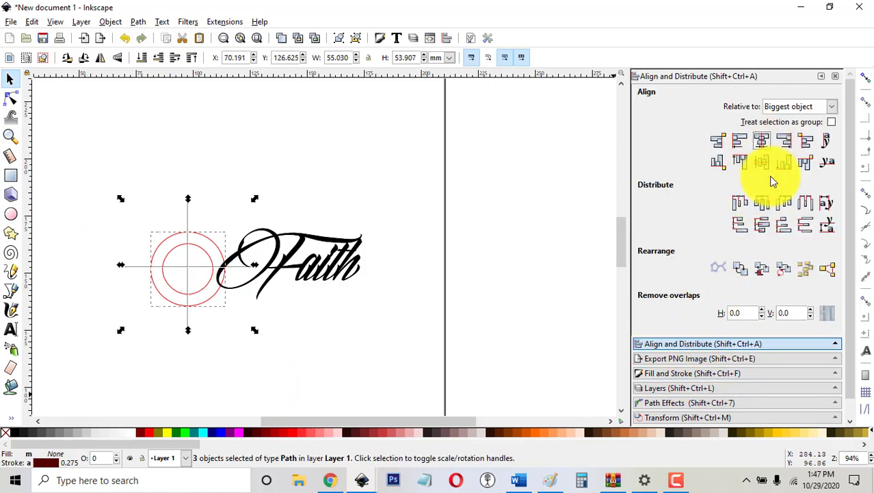
click(832, 107)
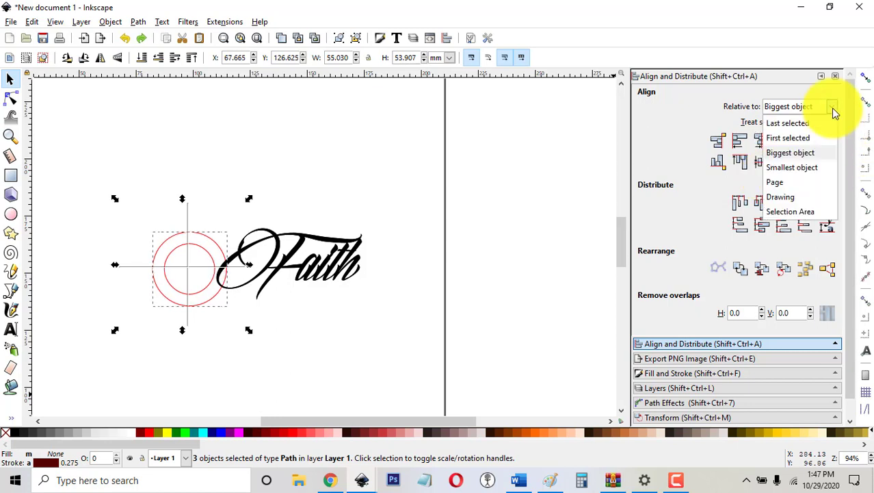
click(794, 167)
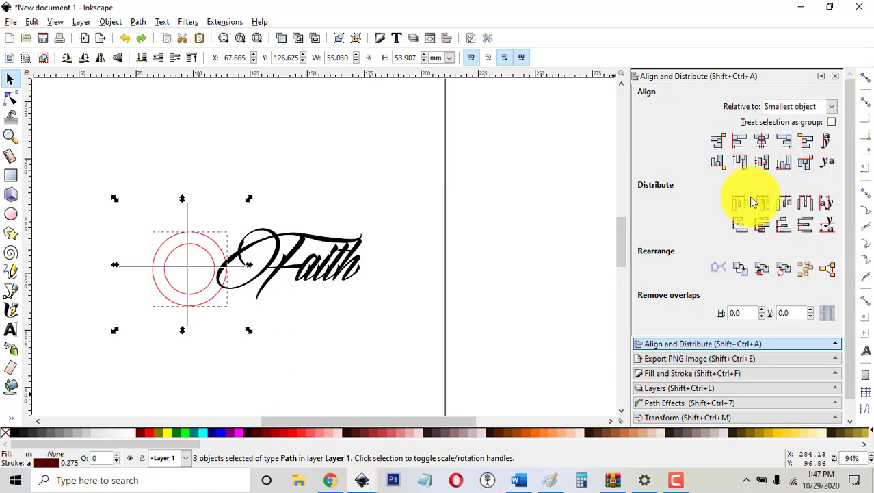
click(761, 138)
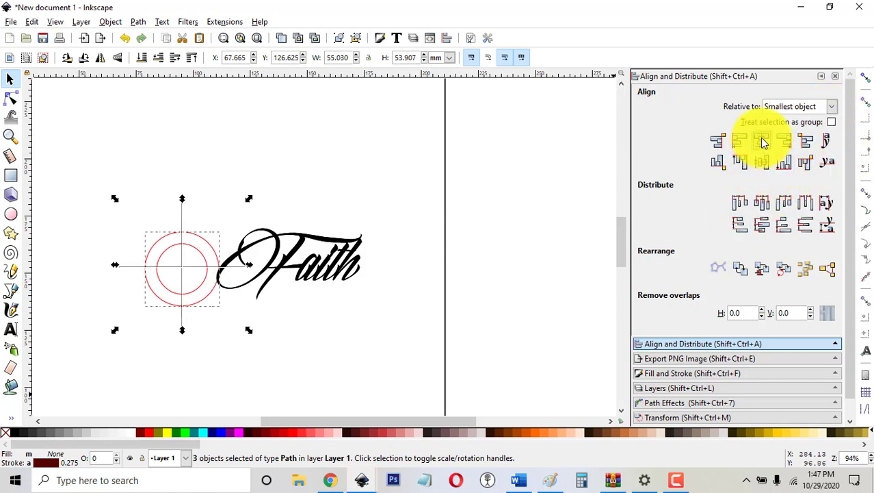
click(764, 163)
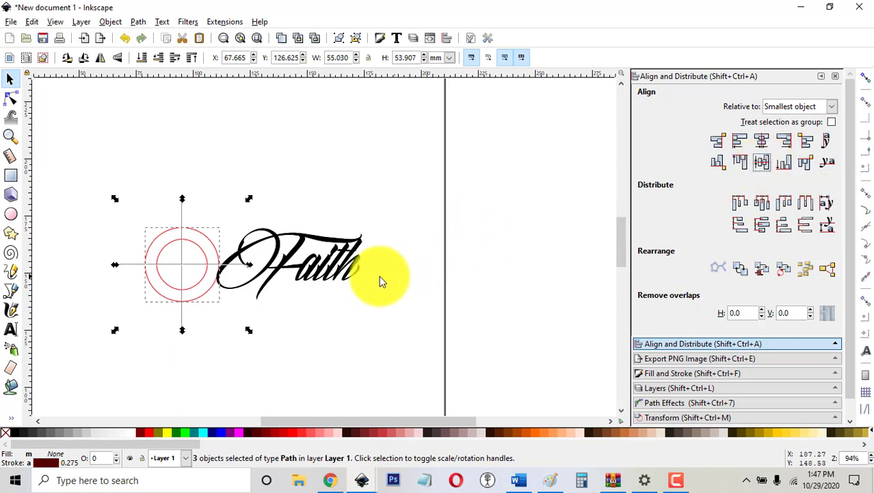
Step: Delete the duplicate Faith and move the remaining word toward the ring so its F loop overlaps the outer circle
click(186, 217)
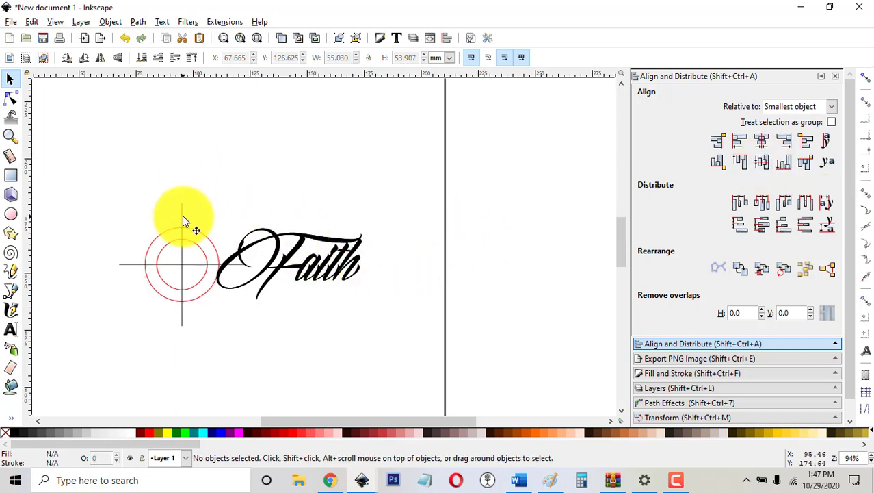
click(327, 268)
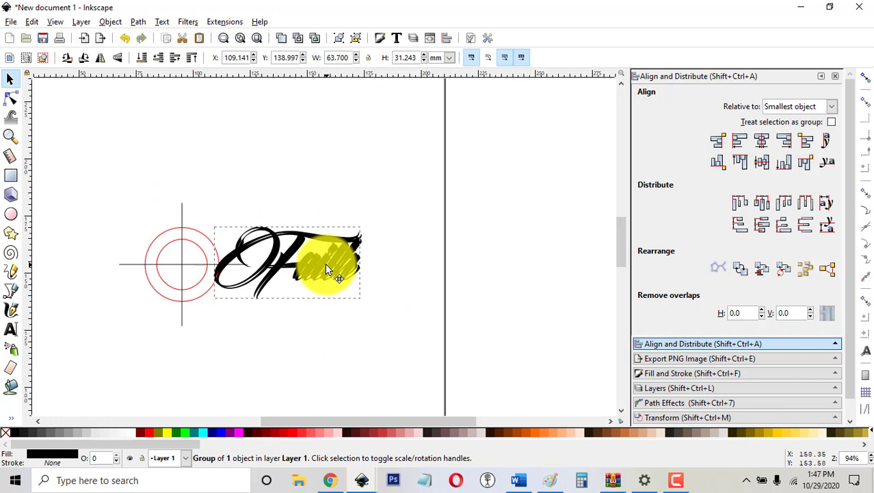
drag(326, 265, 409, 364)
key(Delete)
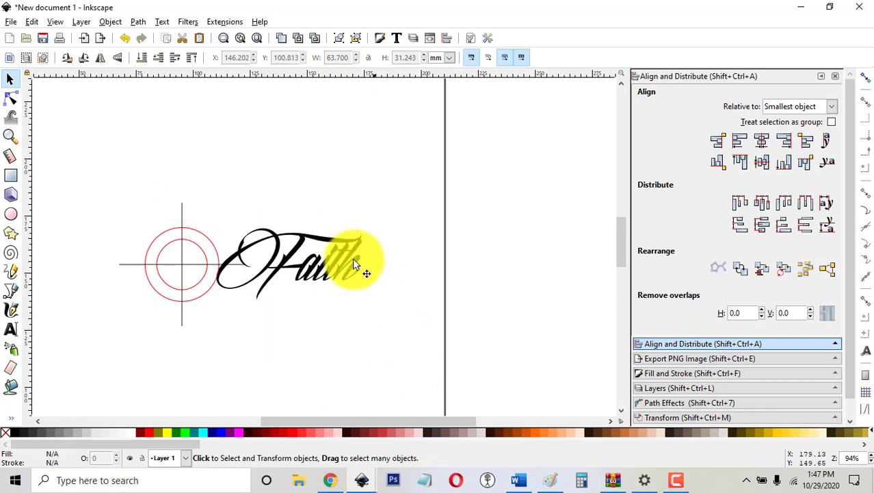
click(333, 265)
drag(327, 262, 322, 265)
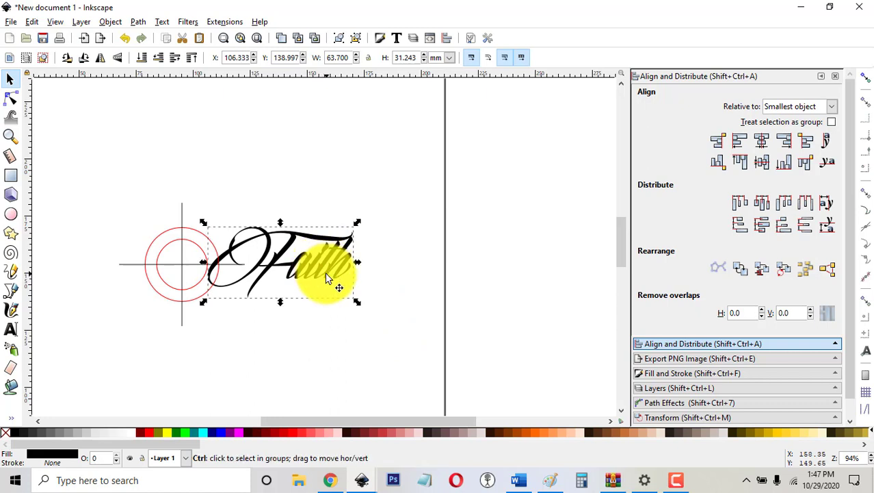
Step: Place the Faith group's rotation centre on the crossing of the two lines in the ring's middle
click(326, 269)
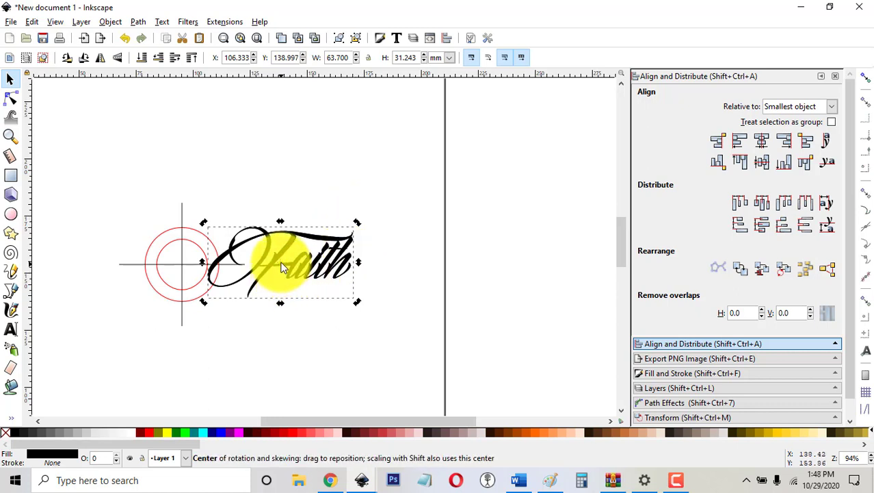
drag(280, 267, 181, 263)
click(312, 251)
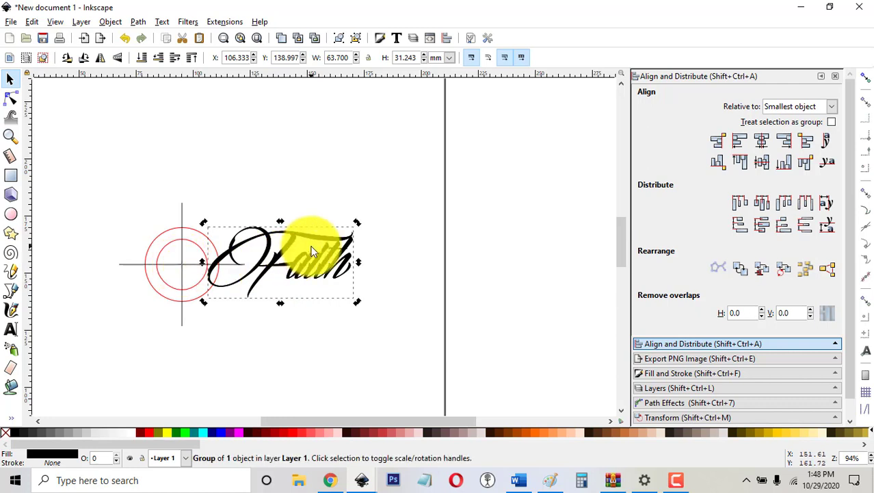
Step: Rotate two duplicates of Faith clockwise around the ring, to its lower right and straight below, and fine-tune the first copy's angle for even spacing
drag(356, 221, 325, 324)
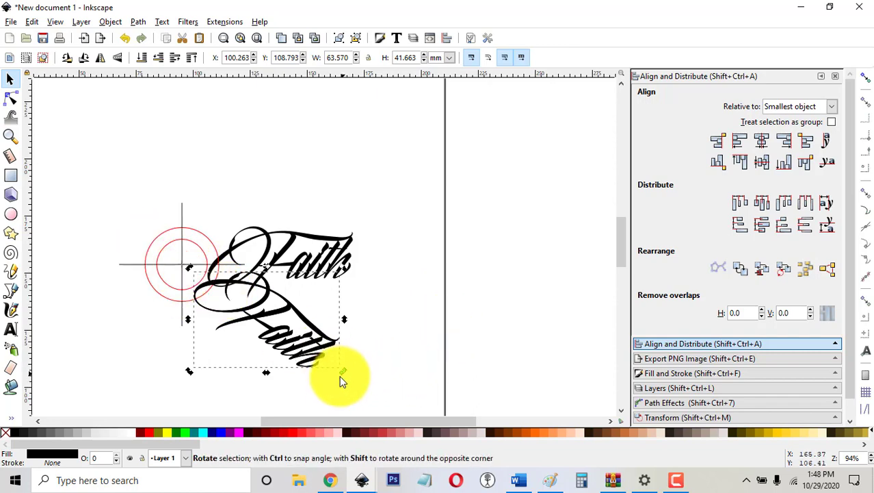
drag(342, 382, 238, 406)
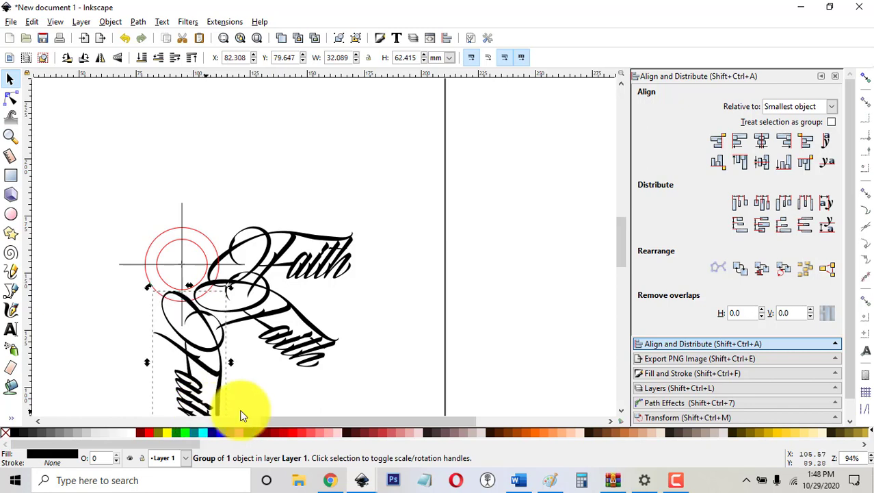
click(309, 350)
click(294, 333)
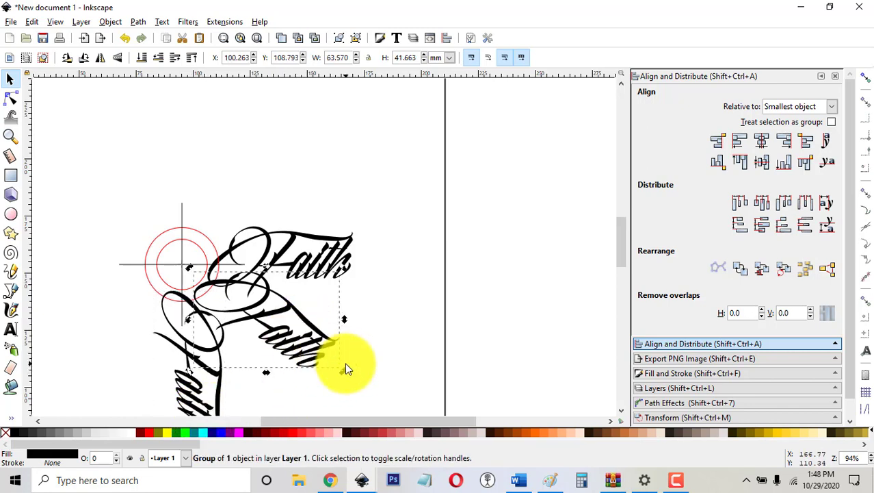
drag(343, 371, 326, 391)
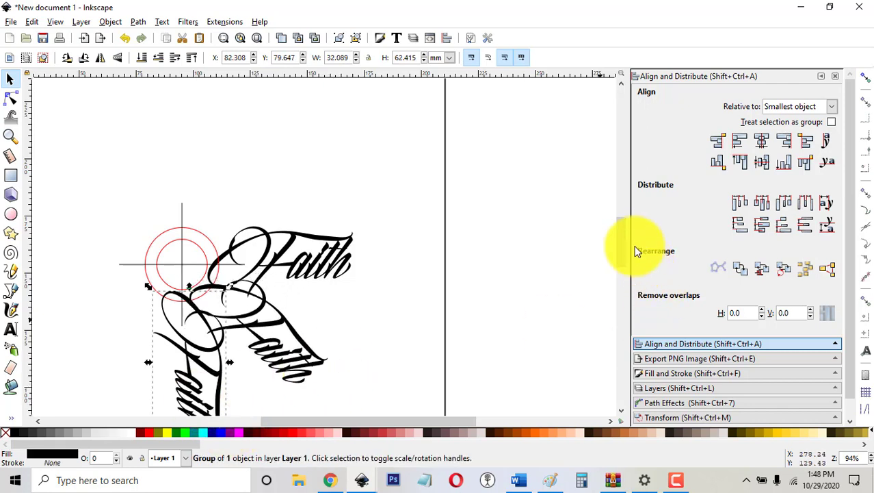
Step: Rotate three more duplicates of Faith clockwise around the ring, to its lower left, left and upper left
drag(623, 242, 622, 254)
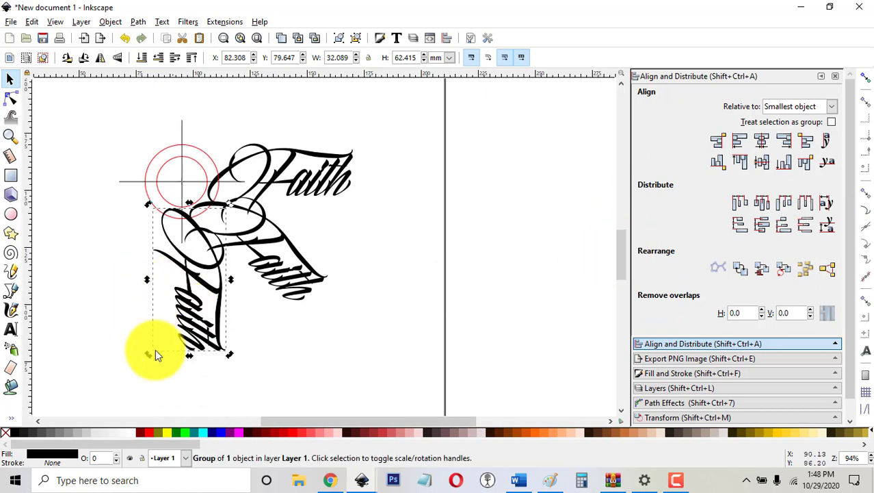
drag(147, 354, 71, 260)
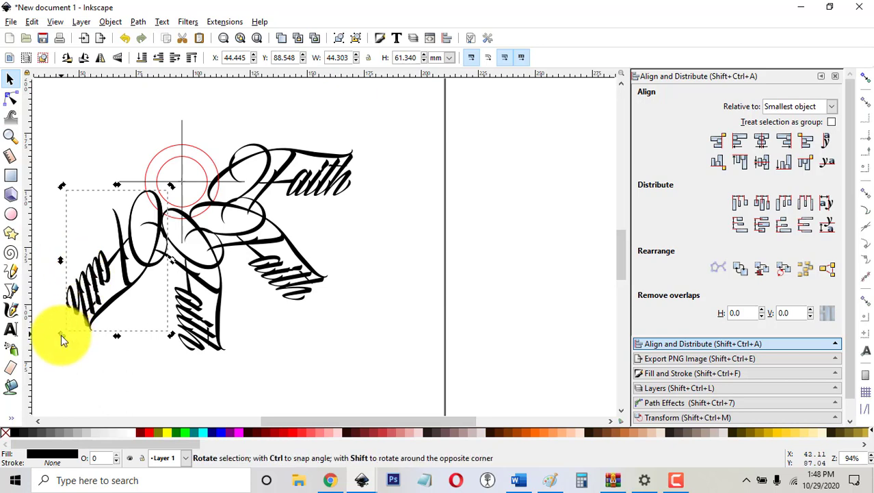
drag(61, 334, 206, 215)
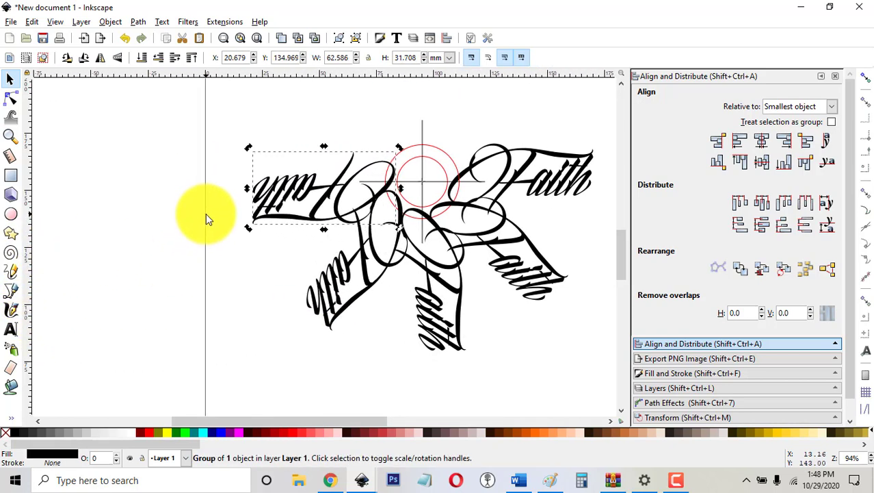
drag(270, 188, 282, 151)
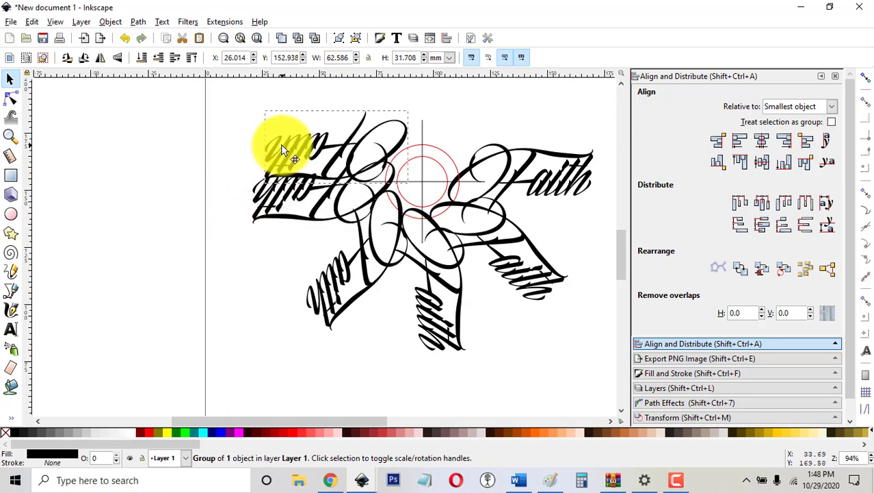
key(ctrl+z)
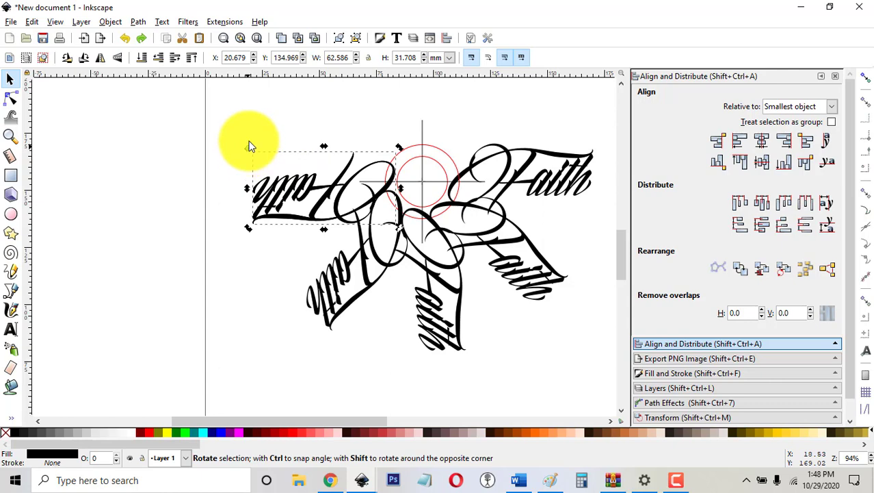
mouse_move(247, 146)
mouse_down()
mouse_move(289, 102)
mouse_move(343, 74)
mouse_up()
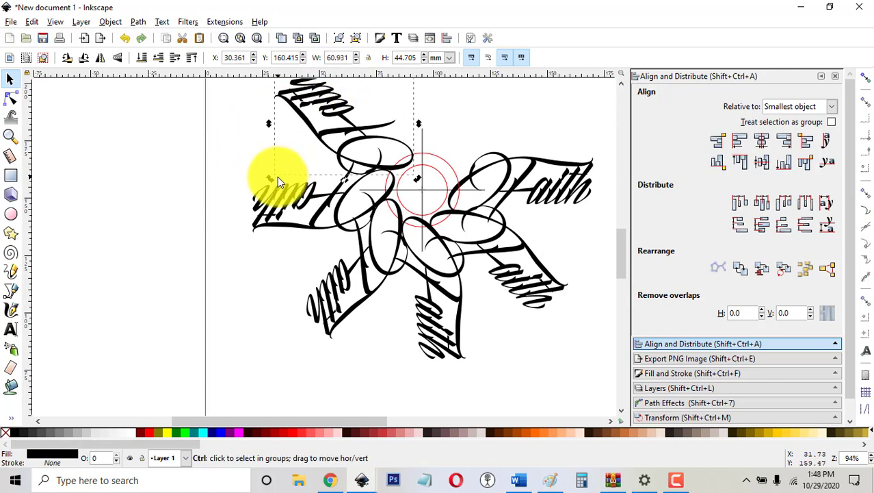
Step: Rotate two more duplicates of Faith clockwise around the ring, to its top and upper right, to complete the circle of words
scroll(617, 244, up, 2)
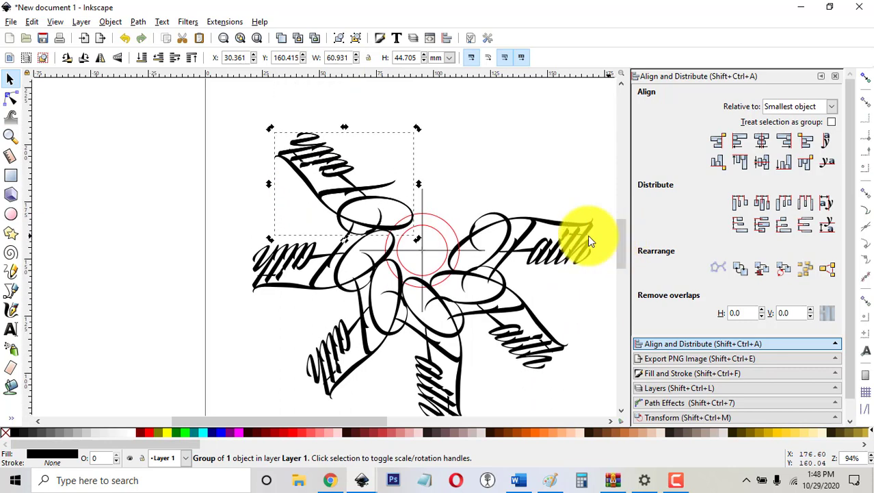
drag(274, 123, 397, 97)
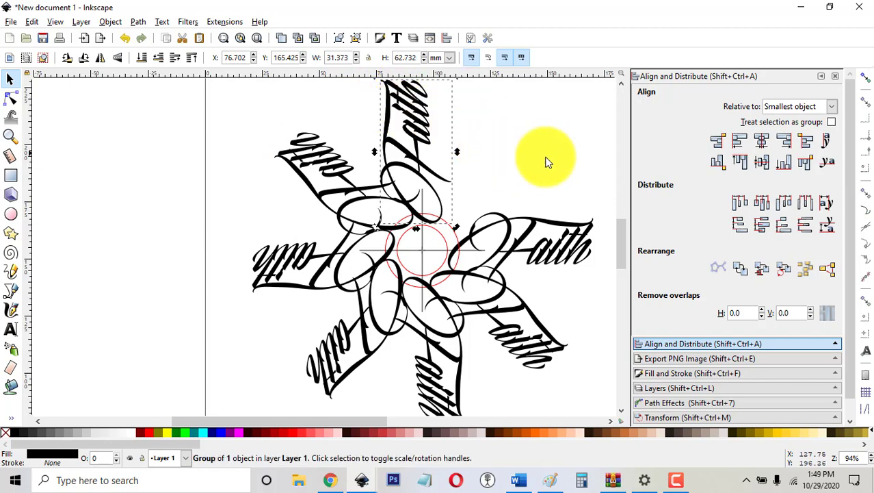
scroll(622, 229, up, 1)
drag(456, 114, 556, 209)
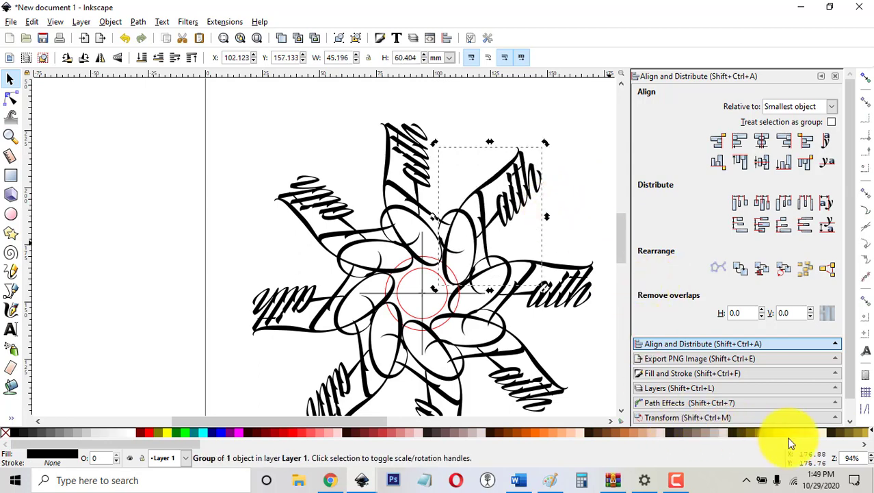
scroll(871, 464, down, 3)
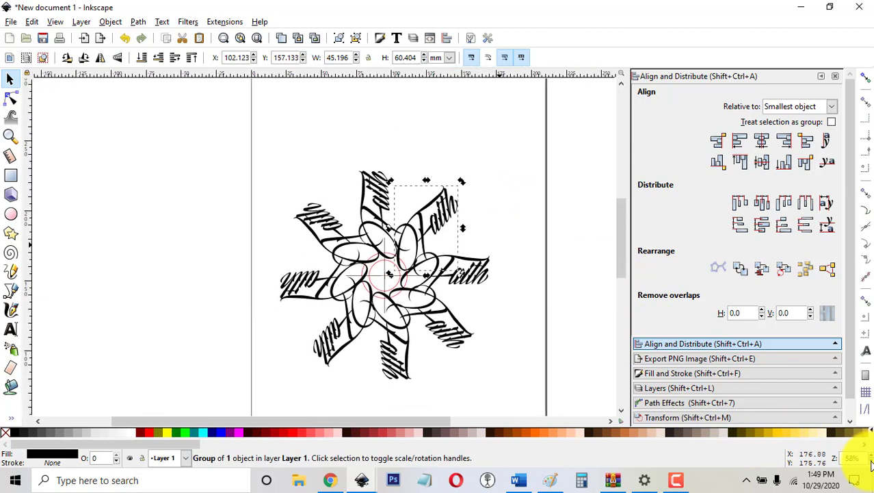
drag(619, 234, 620, 247)
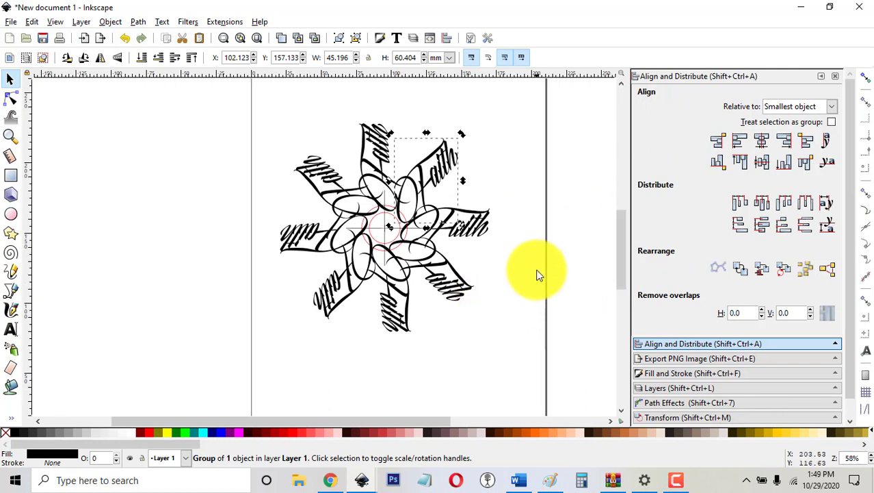
click(520, 289)
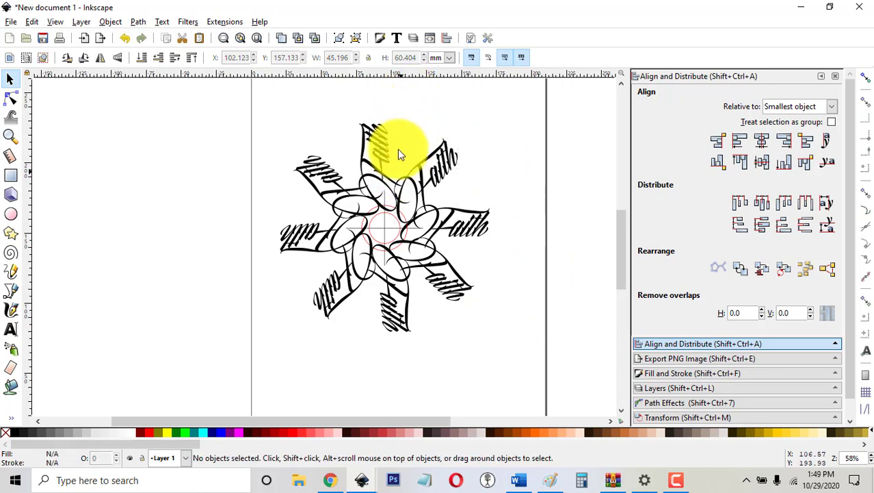
Step: Select all eight Faith copies together with the central ring and merge them into a single path with Union
click(11, 99)
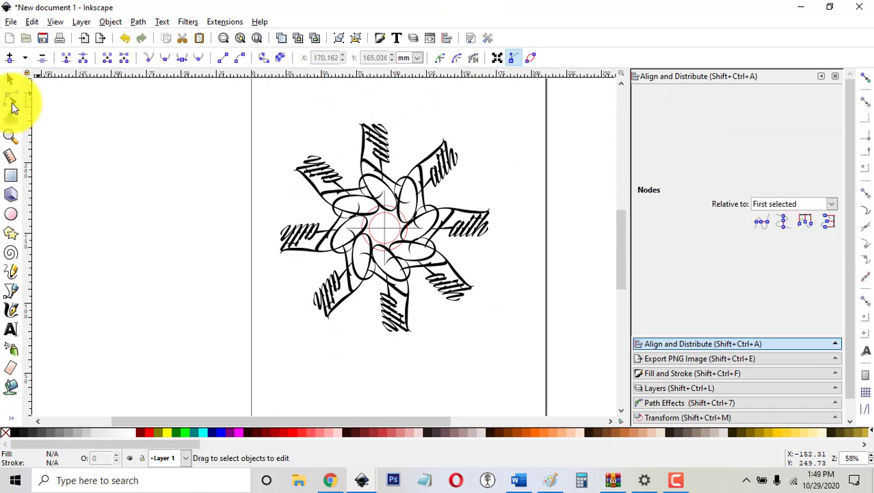
click(370, 140)
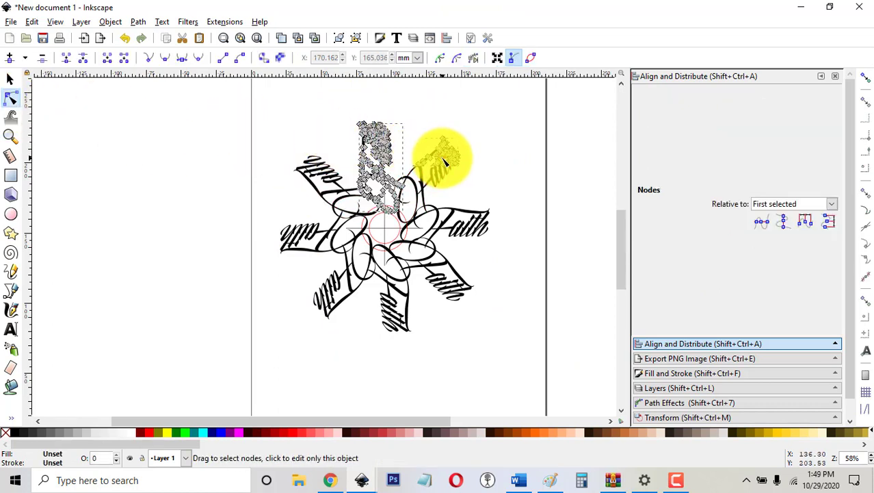
shift+click(445, 161)
shift+click(472, 218)
shift+click(446, 284)
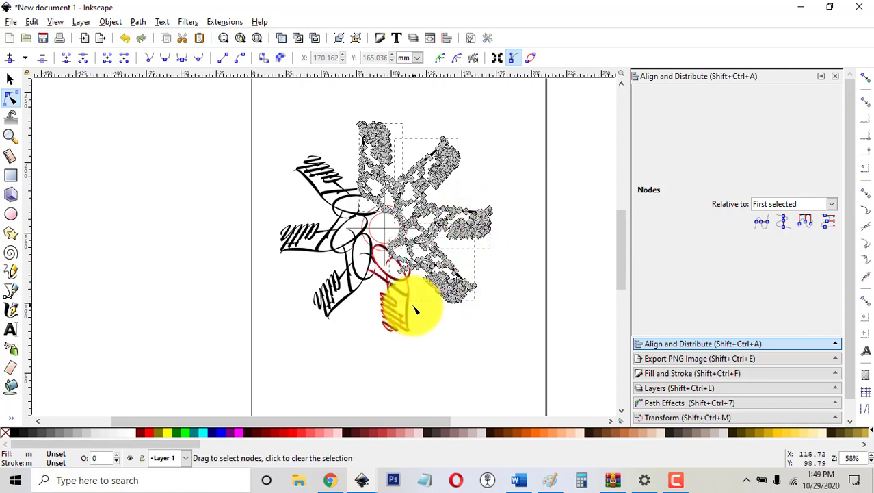
shift+click(412, 309)
shift+click(331, 283)
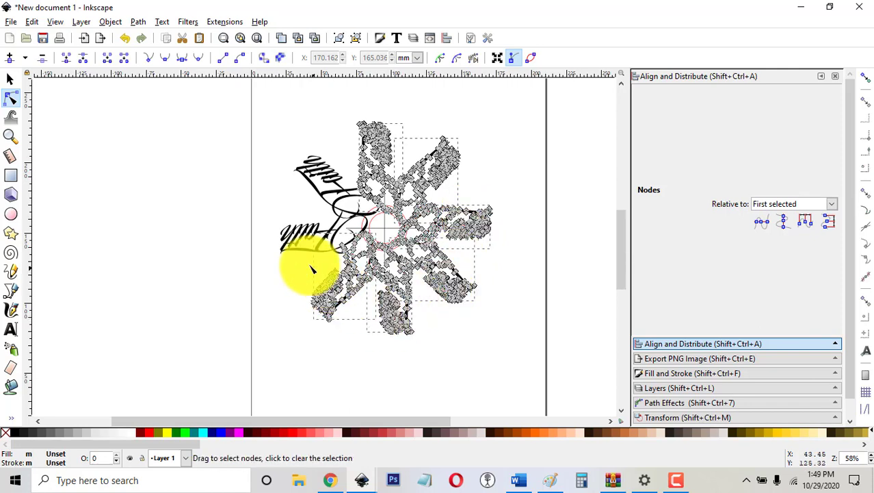
shift+click(290, 236)
shift+click(312, 185)
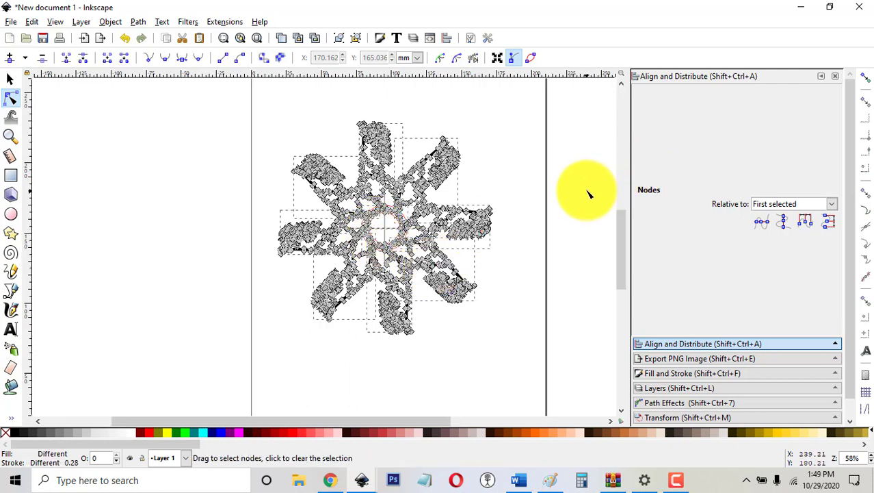
click(139, 22)
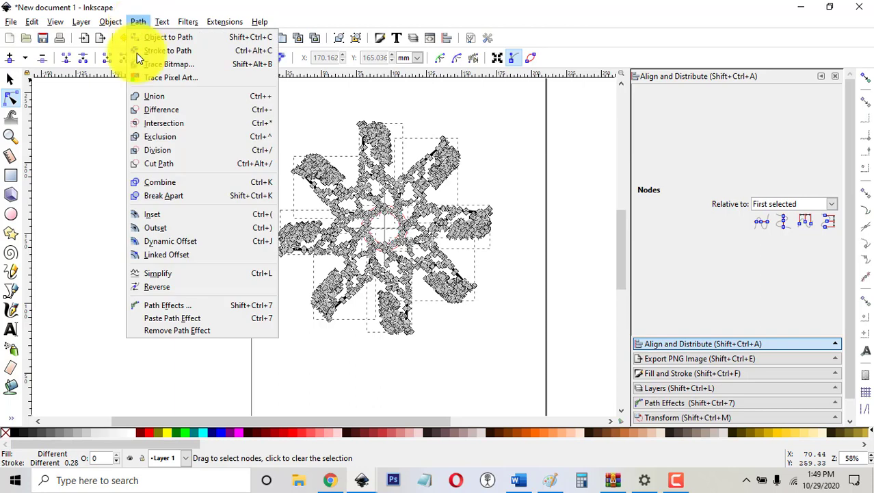
click(148, 95)
click(530, 265)
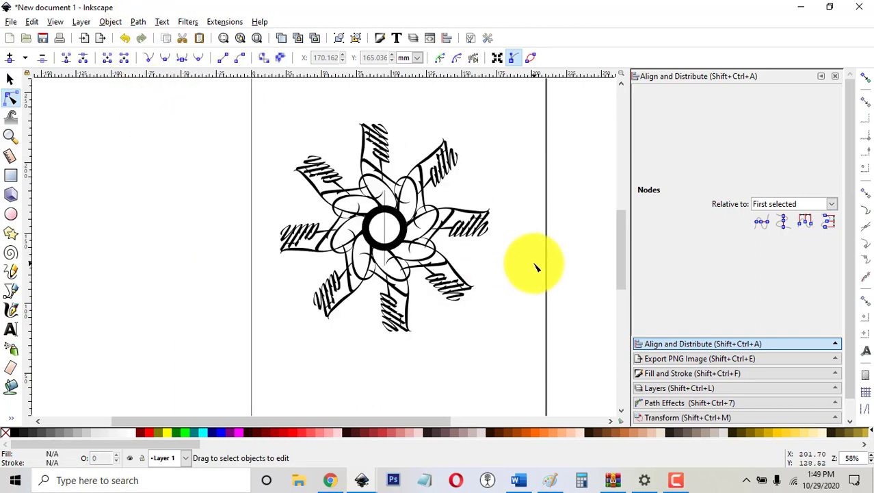
click(456, 236)
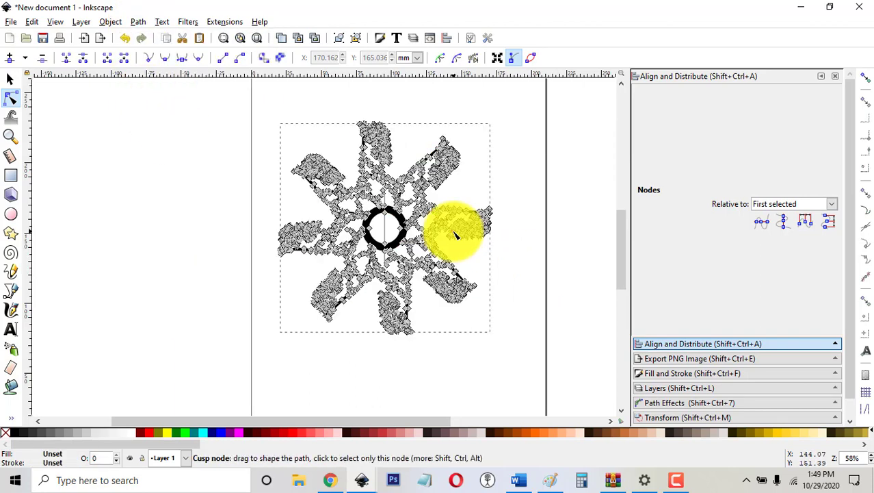
click(540, 247)
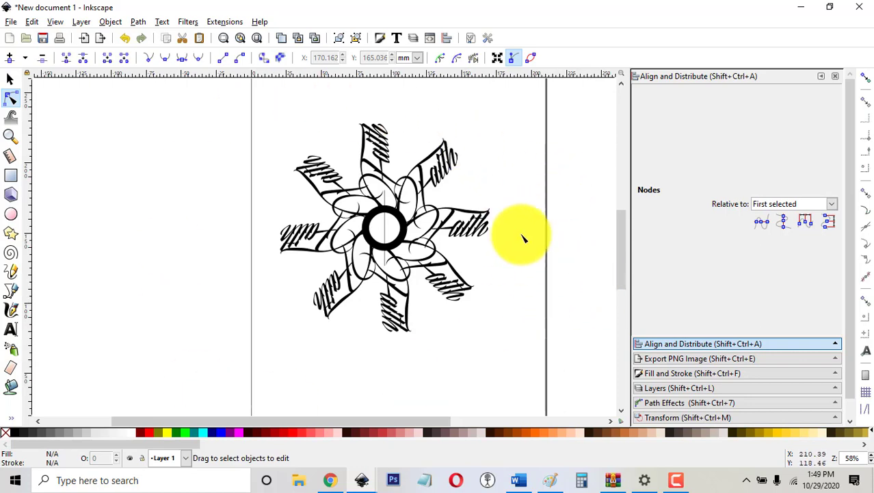
Step: Draw two separate small circles above the upper-left Faith, about 8.9 mm and 4.7 mm in diameter
scroll(869, 457, up, 2)
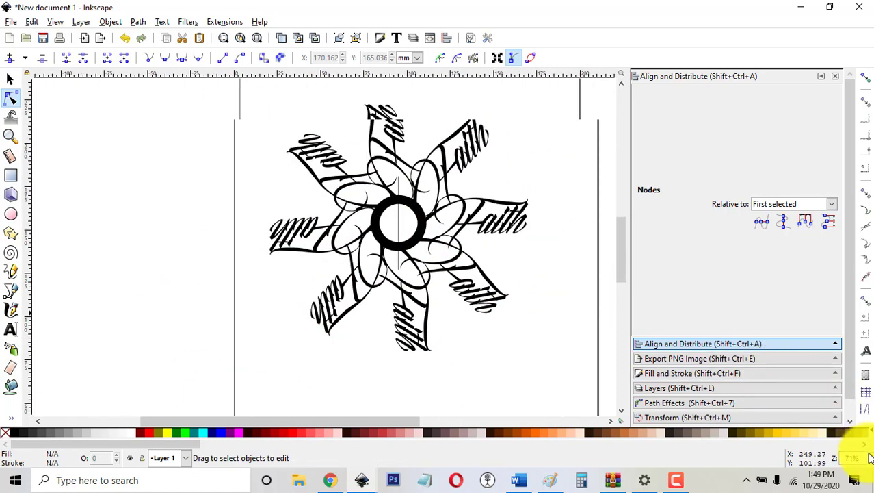
drag(621, 247, 622, 229)
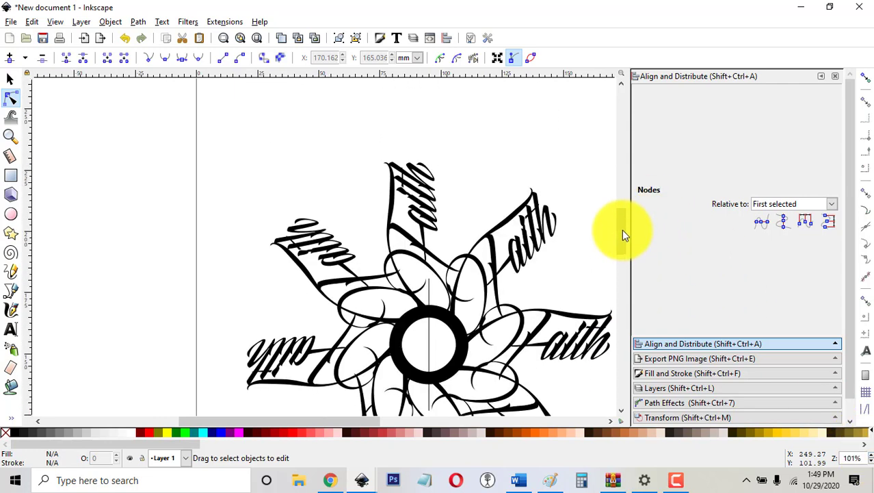
click(11, 214)
key(ctrl)
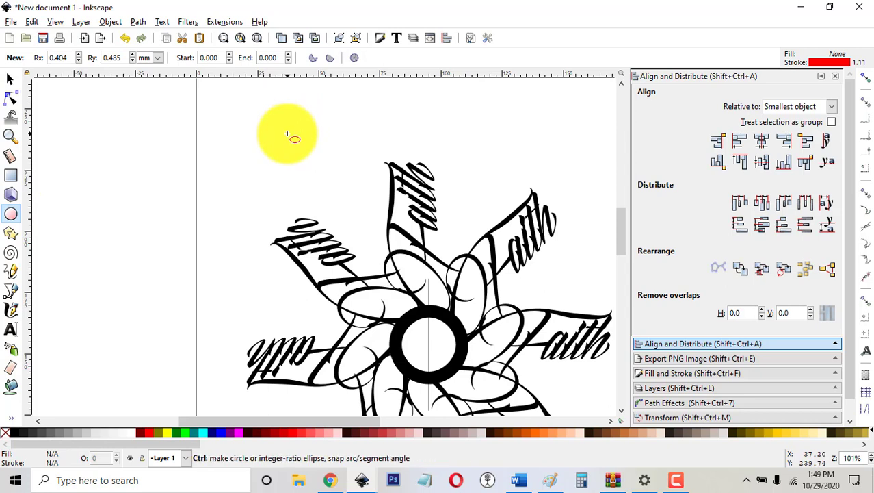
drag(287, 134, 310, 161)
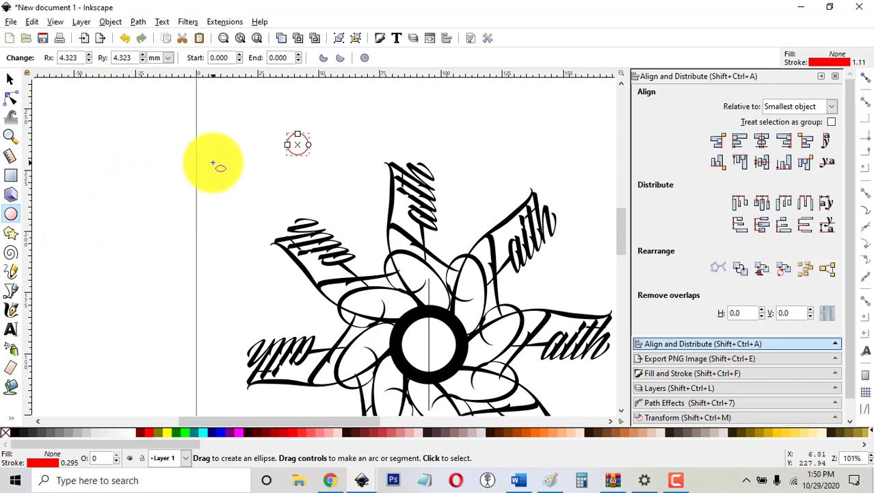
key(ctrl)
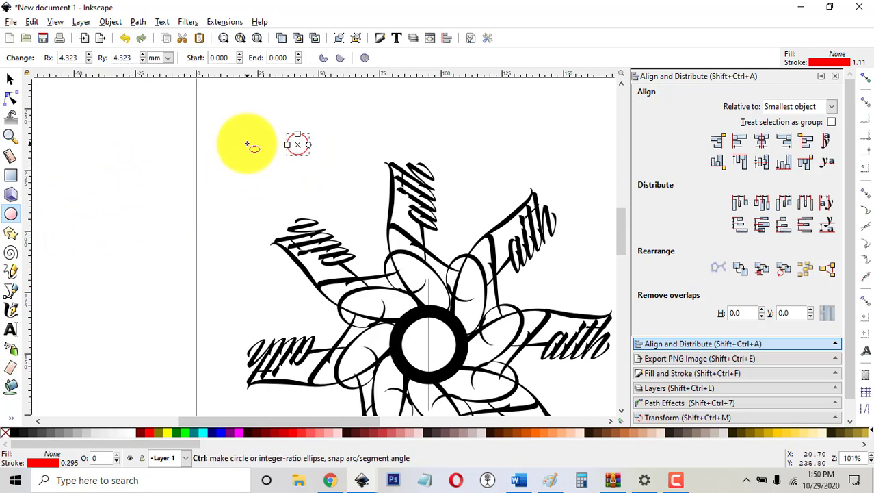
drag(247, 144, 258, 154)
Step: Centre the smaller circle inside the larger one and move the pair so it overlaps the outer end of the top Faith
click(10, 79)
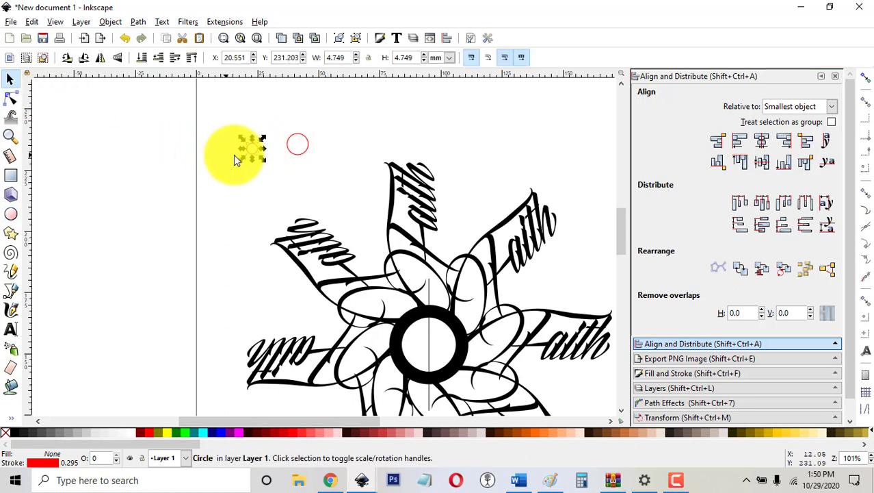
drag(254, 149, 300, 151)
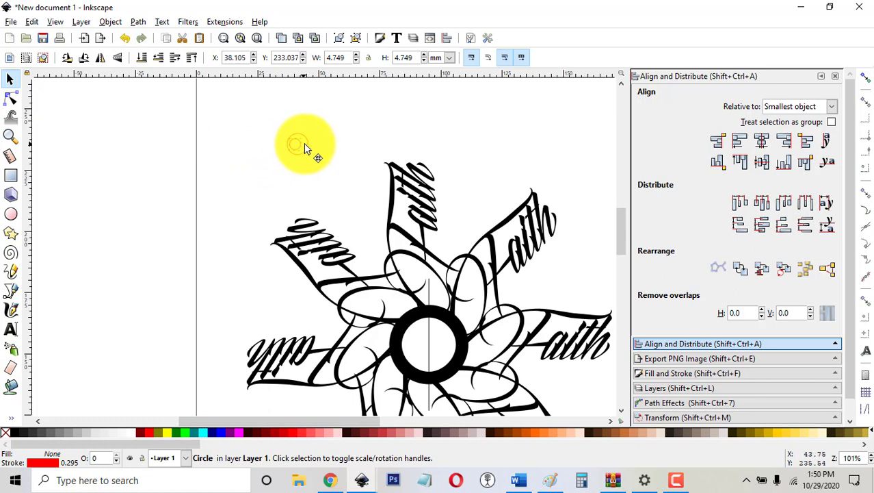
drag(259, 111, 357, 190)
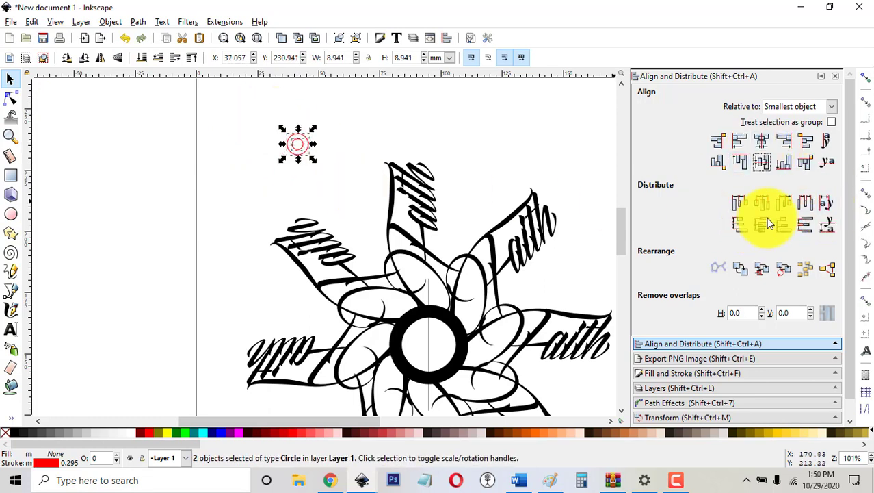
click(762, 142)
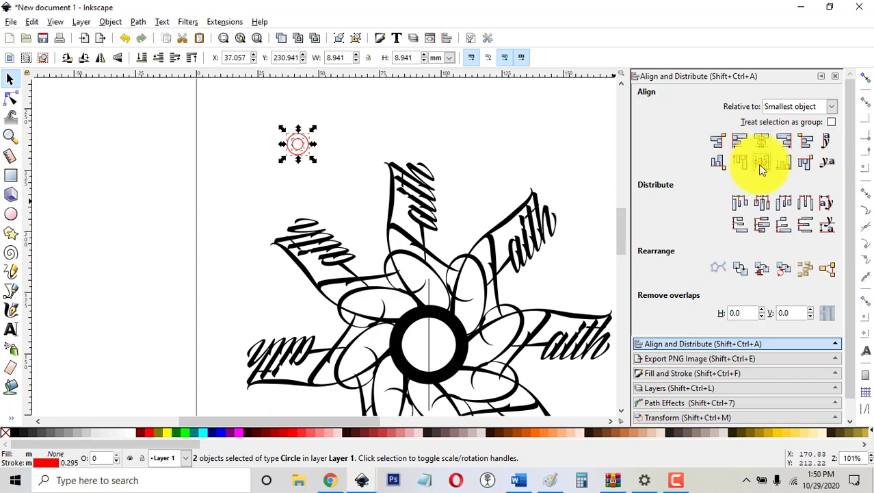
click(318, 180)
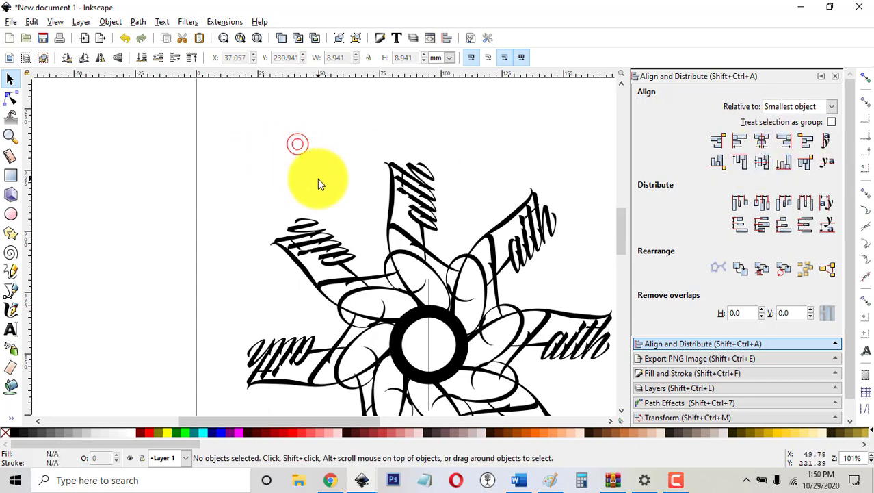
drag(277, 130, 422, 171)
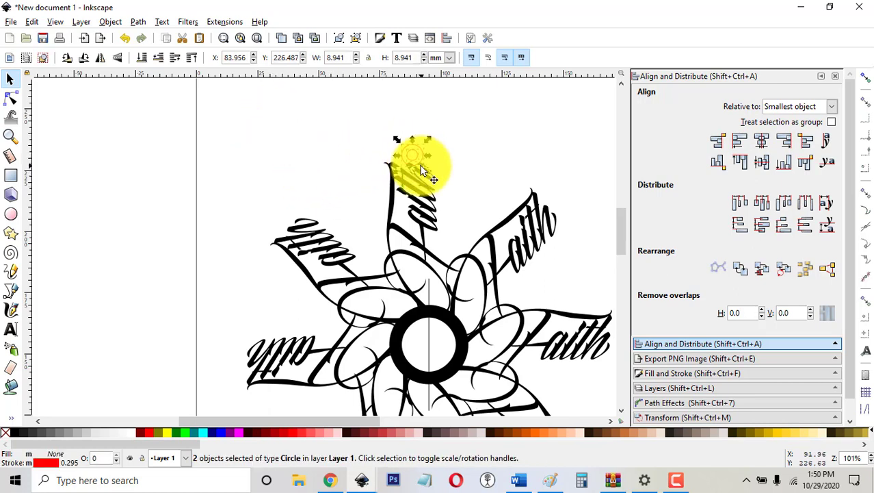
click(490, 160)
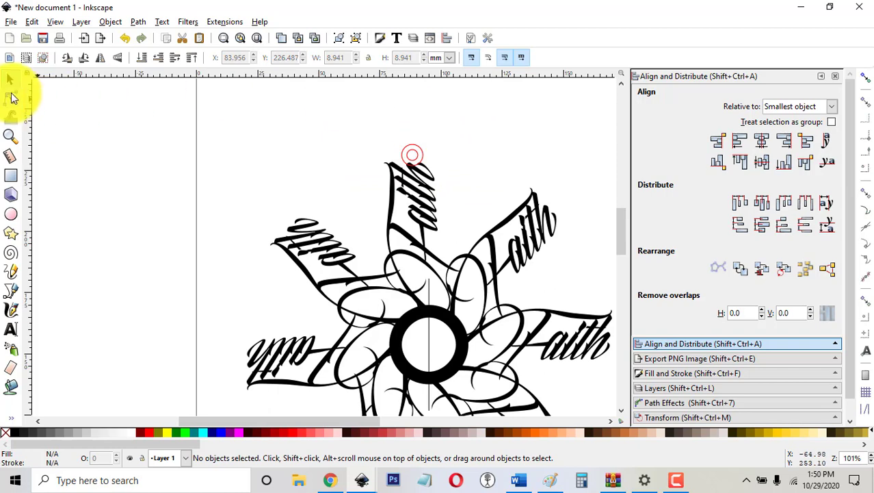
Step: Merge the larger of the two small circles with the Faith design using Union
click(12, 98)
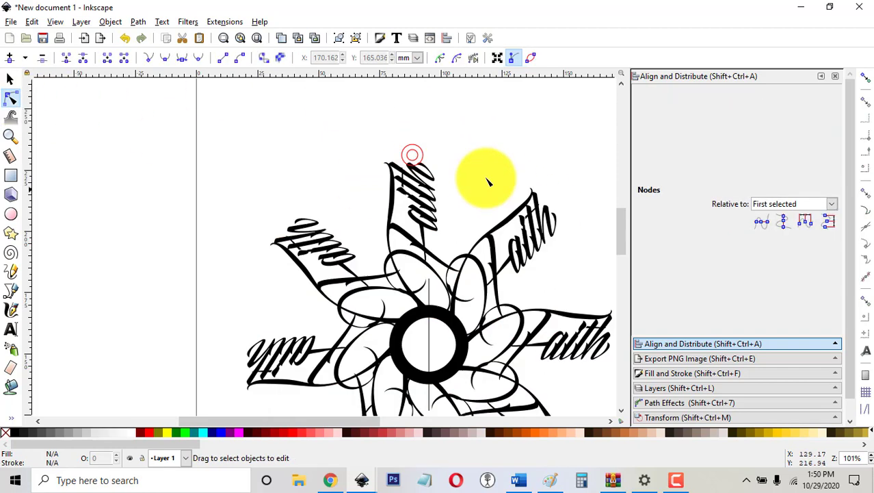
click(426, 157)
shift+click(433, 180)
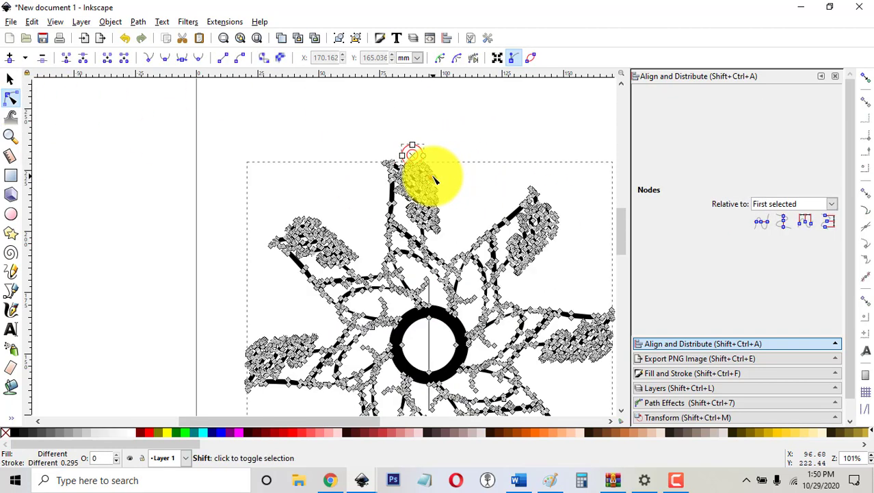
click(139, 22)
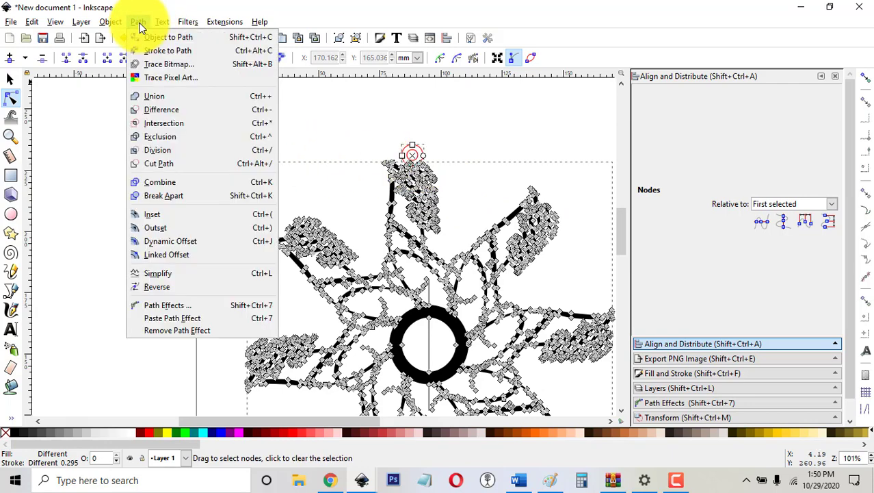
click(156, 97)
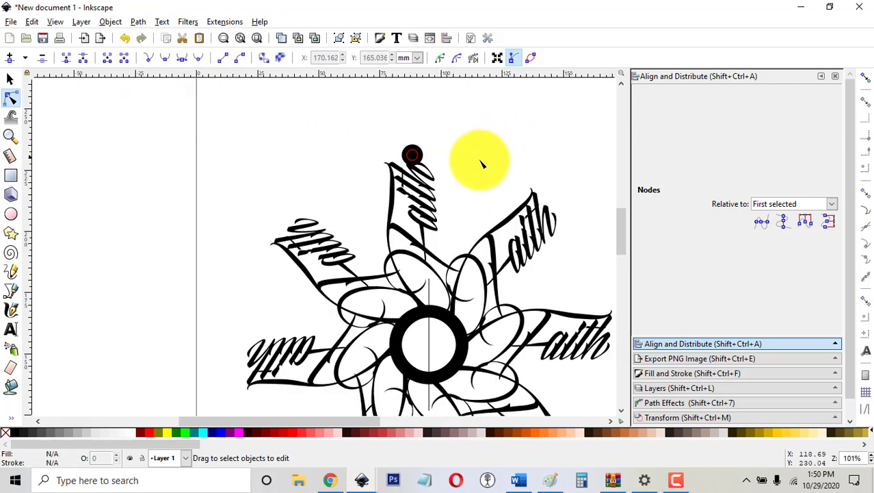
Step: Cut the remaining small circle out of the merged design with Exclusion to form a hanging loop on the top Faith
click(411, 153)
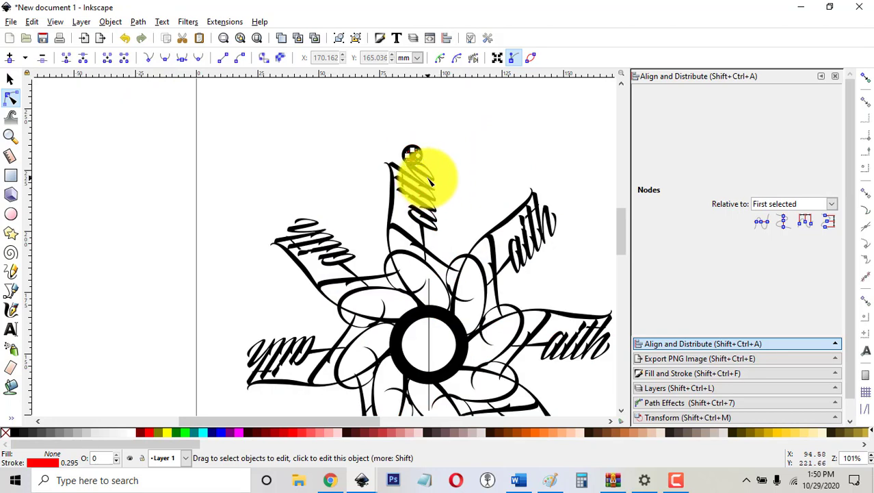
key(ctrl+a)
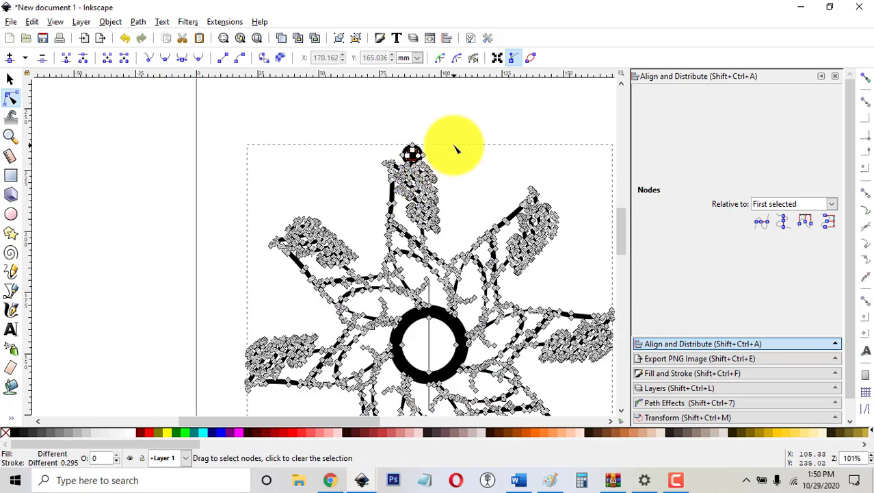
click(137, 22)
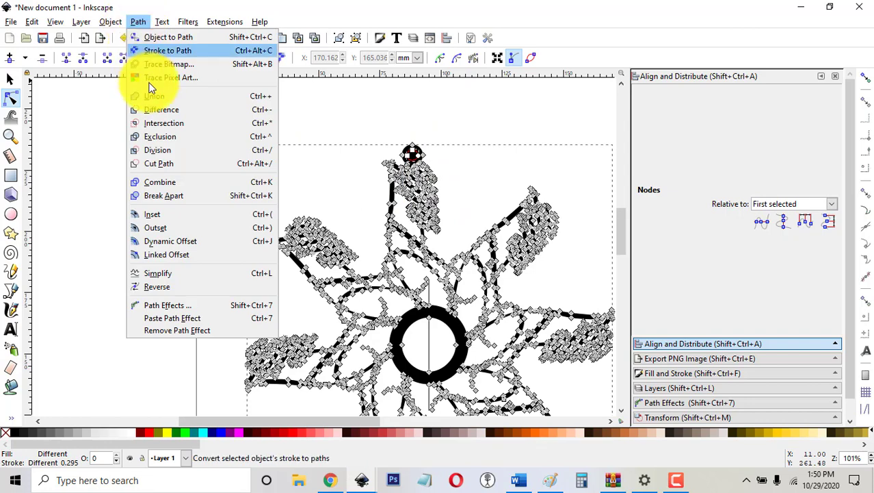
click(163, 136)
click(301, 145)
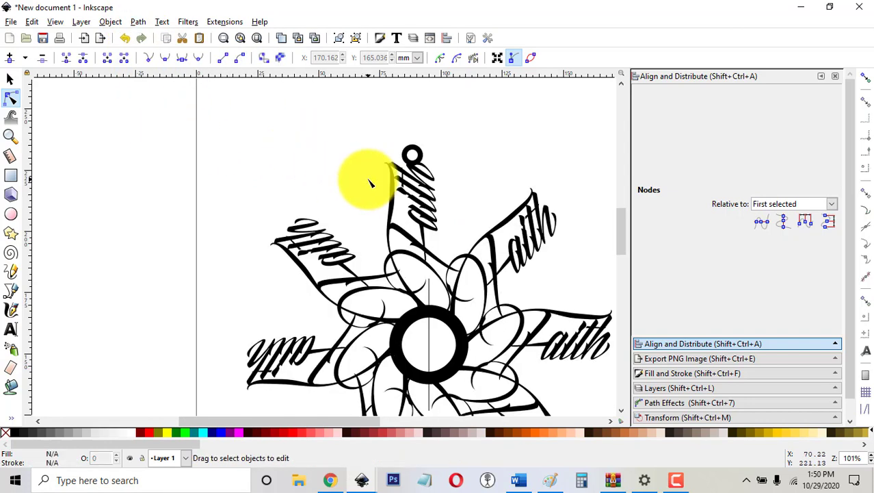
Step: Delete the leftover vertical line running through the centre ring of the Faith design
click(442, 212)
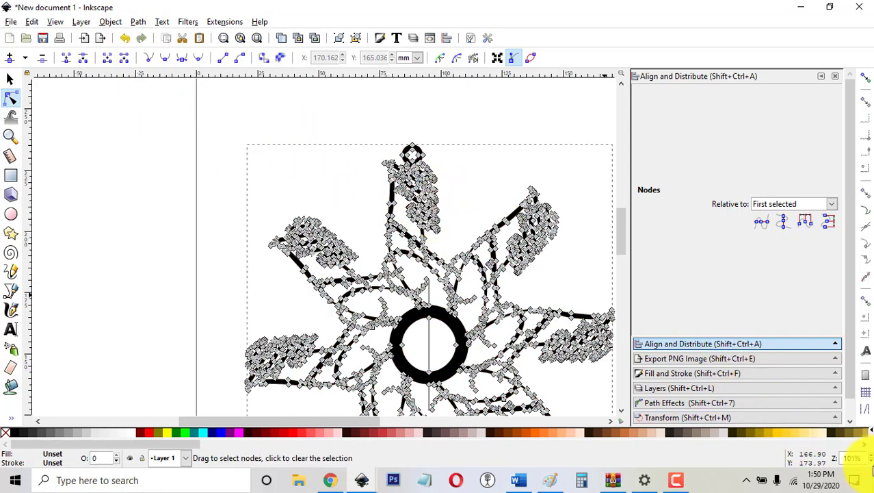
scroll(855, 457, down, 5)
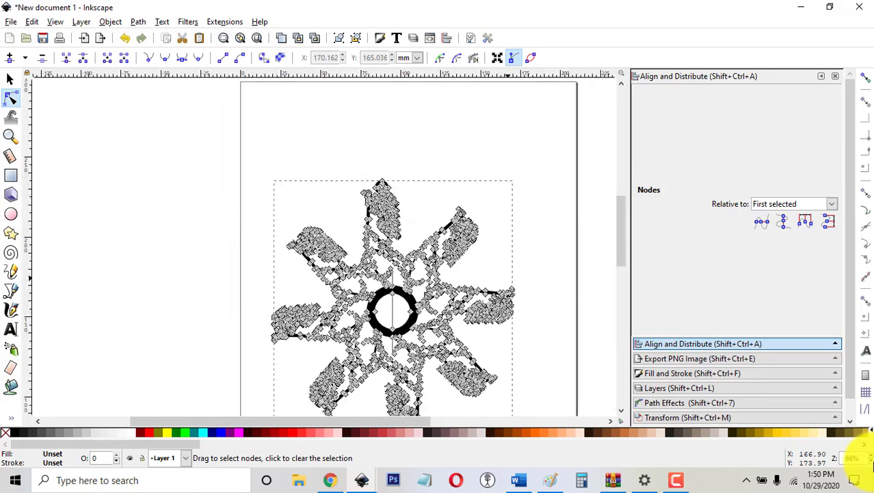
drag(621, 217, 620, 236)
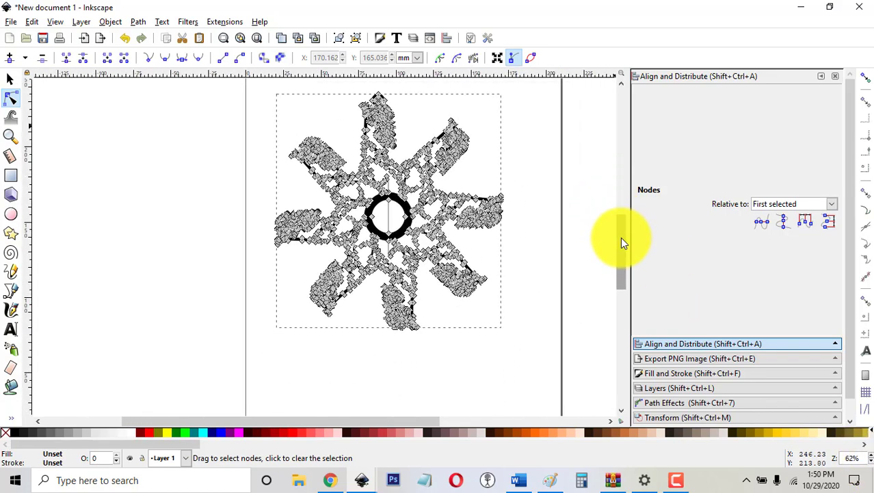
click(551, 269)
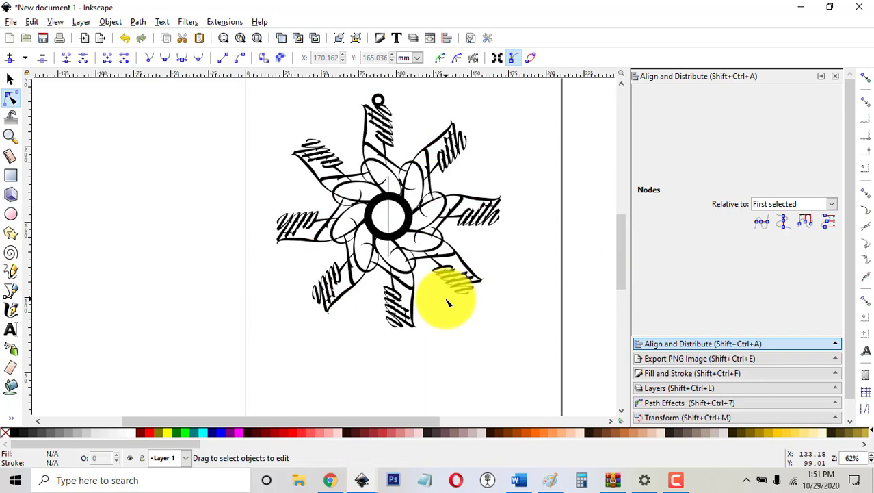
click(386, 215)
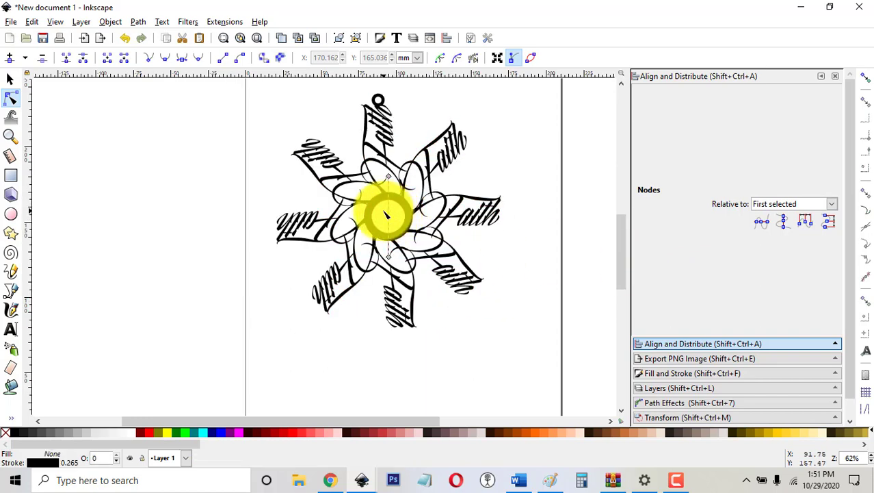
key(Escape)
key(s)
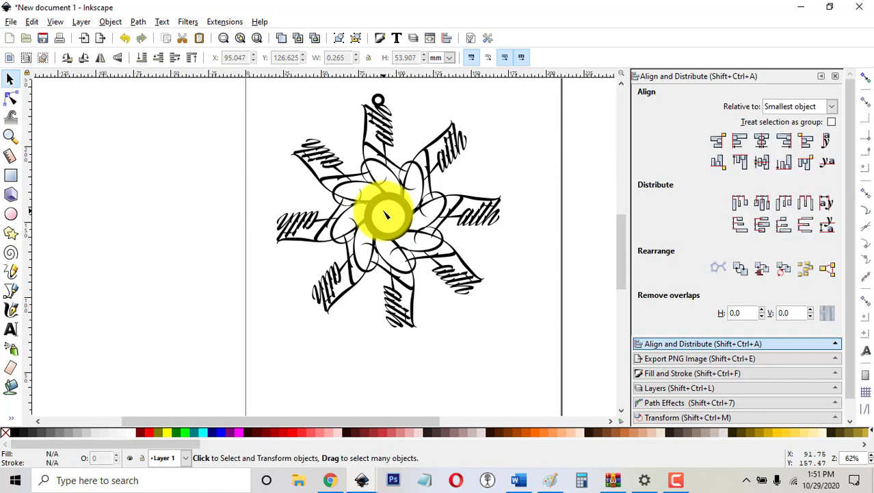
Step: Add the text 2020 in Arial Bold beside the Faith design
click(10, 329)
click(139, 213)
text(2020)
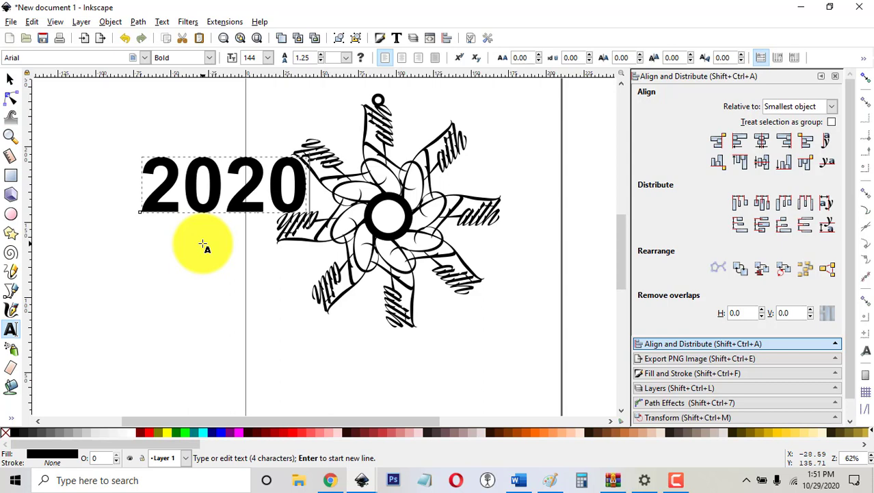
Step: Move the 2020 text into the centre ring and scale it to about 23.1 by 14.9 mm to span the opening
key(F1)
drag(171, 188, 405, 220)
drag(541, 185, 392, 211)
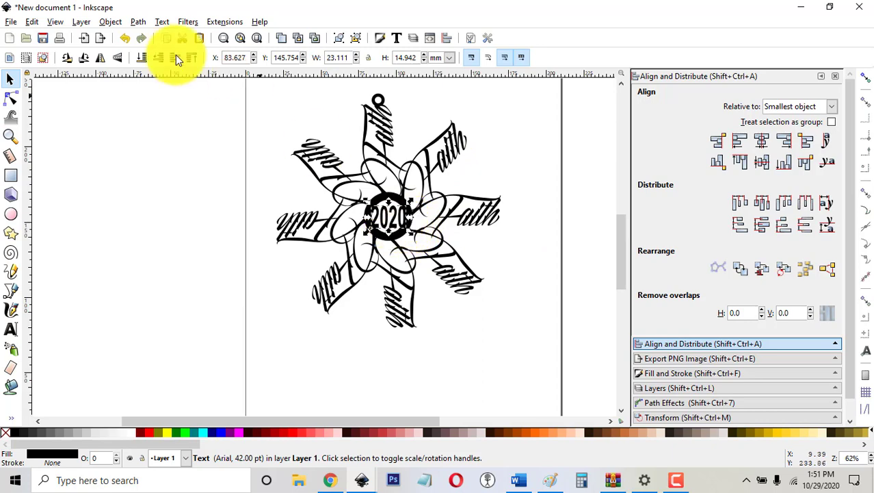
Step: Convert the 2020 text to paths and shift its second 2 left to an X position of about 92.17 mm
click(135, 22)
click(147, 37)
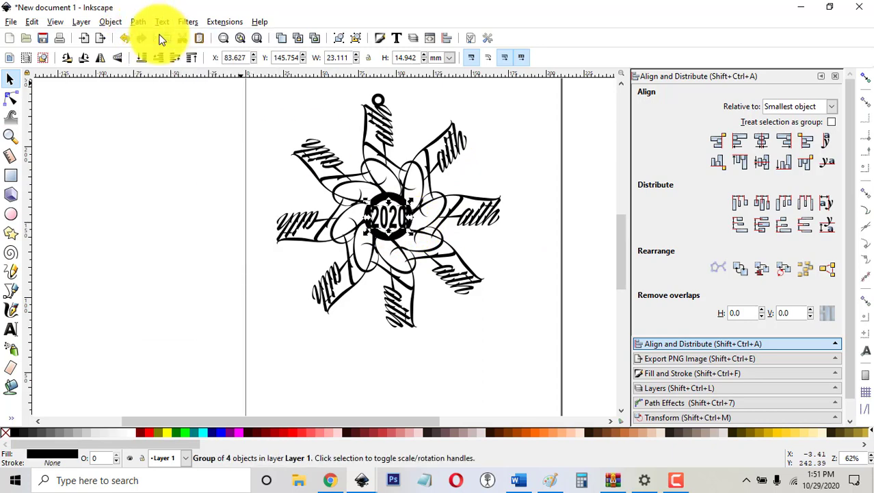
click(12, 100)
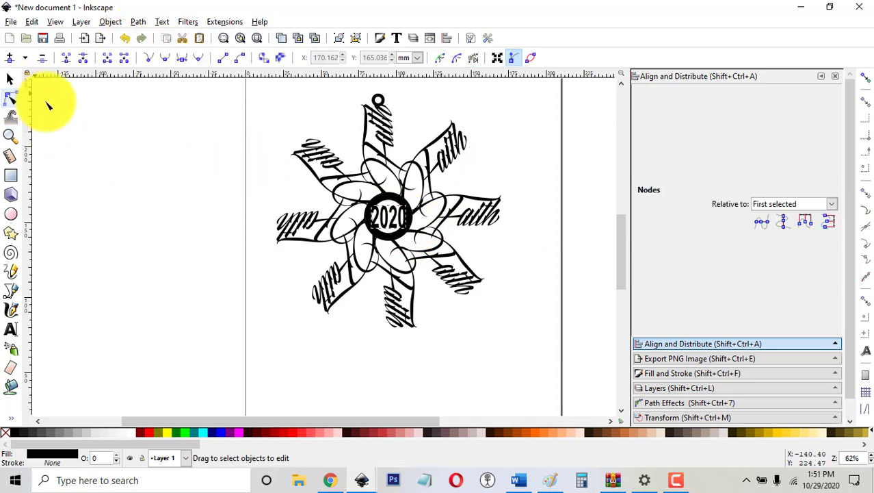
click(388, 222)
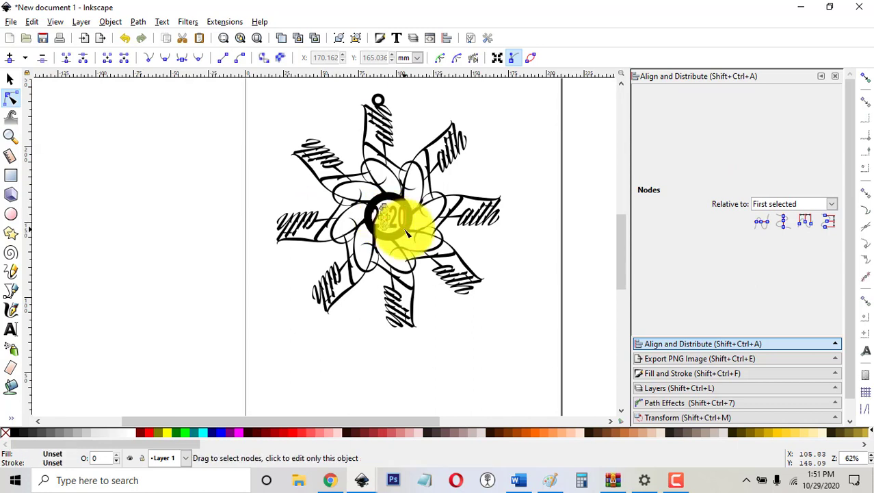
key(s)
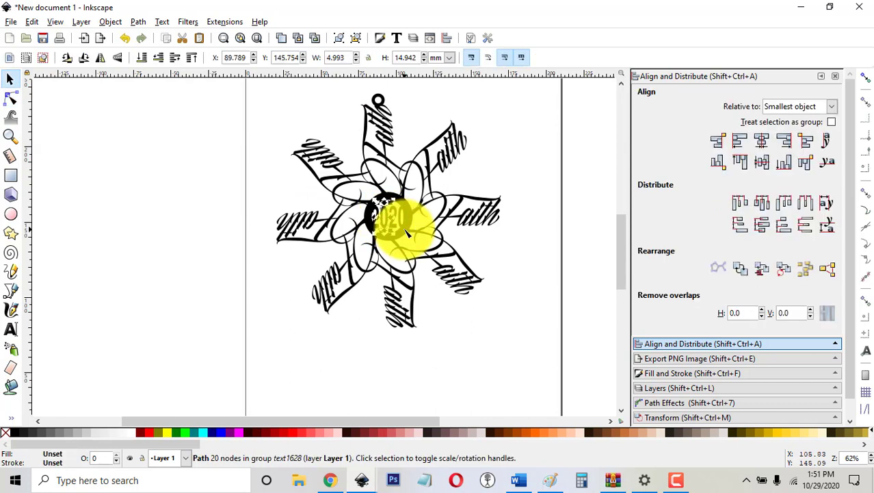
ctrl+click(390, 229)
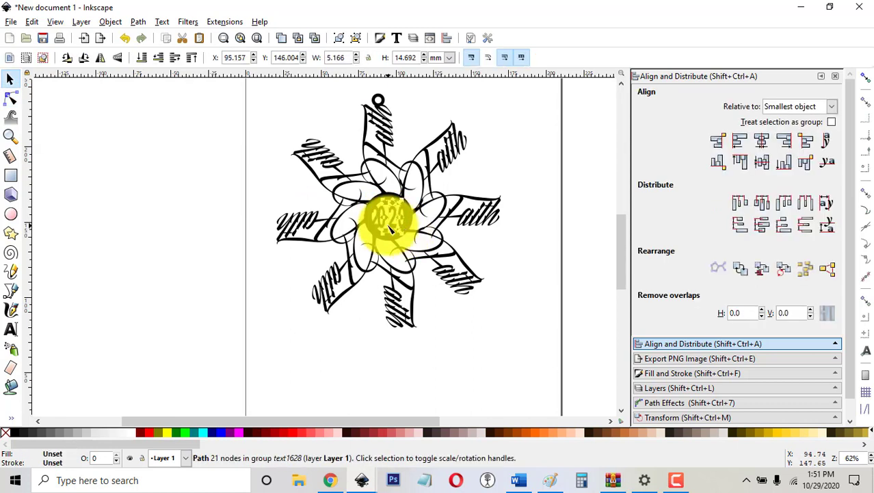
key(Left)
key(Left)
key(Left)
key(Left)
key(Left)
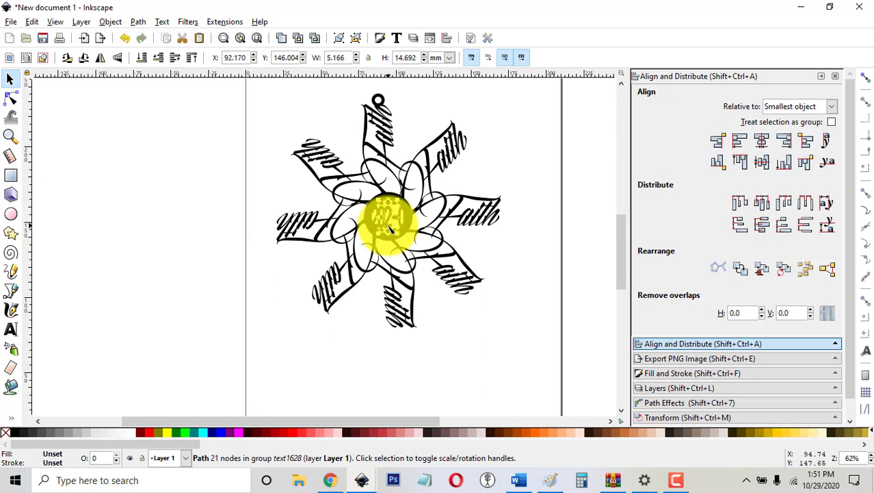
Step: Shift the last 0 of 2020 left against the second 2, to an X position of about 96.6 mm
key(n)
key(s)
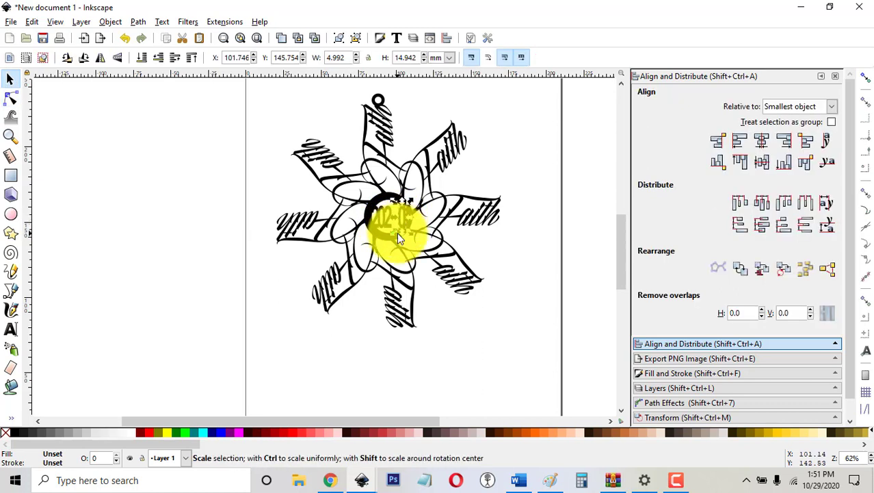
ctrl+alt+click(397, 232)
key(Left)
key(Left)
key(Left)
key(Left)
key(Left)
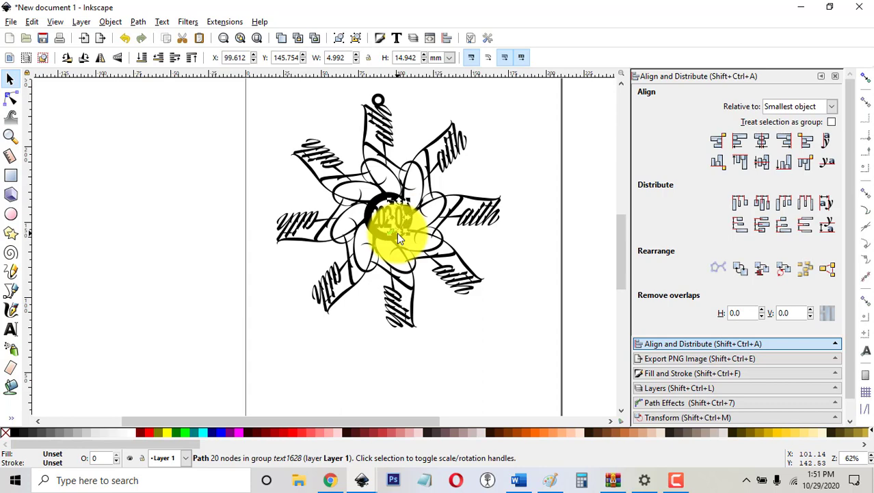
key(Left)
key(Left)
key(Left)
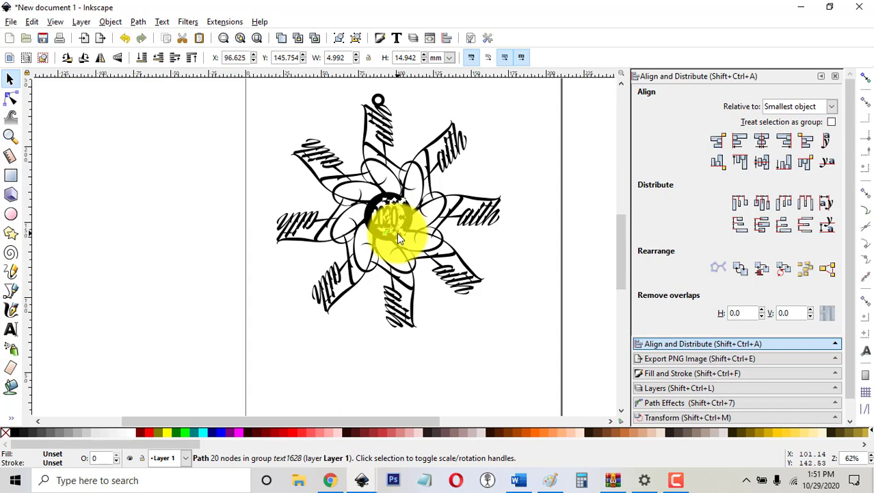
Step: Merge the four overlapping digits of 2020 into one path using Union
key(n)
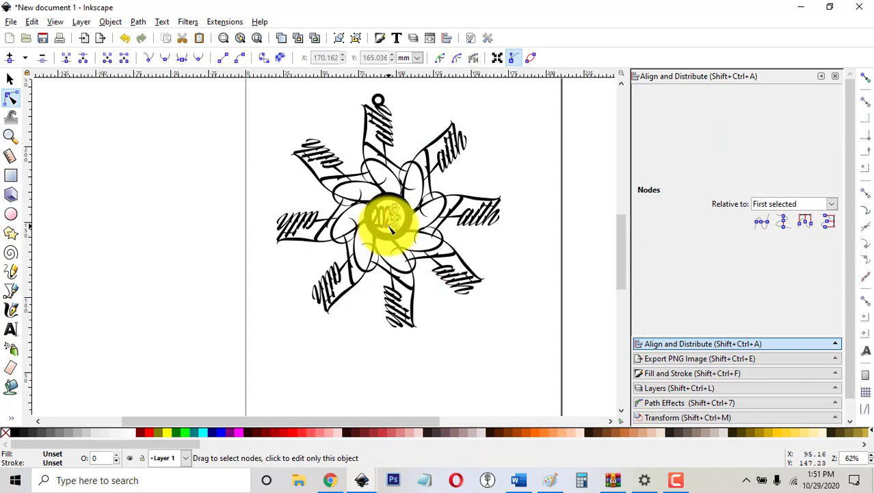
click(387, 226)
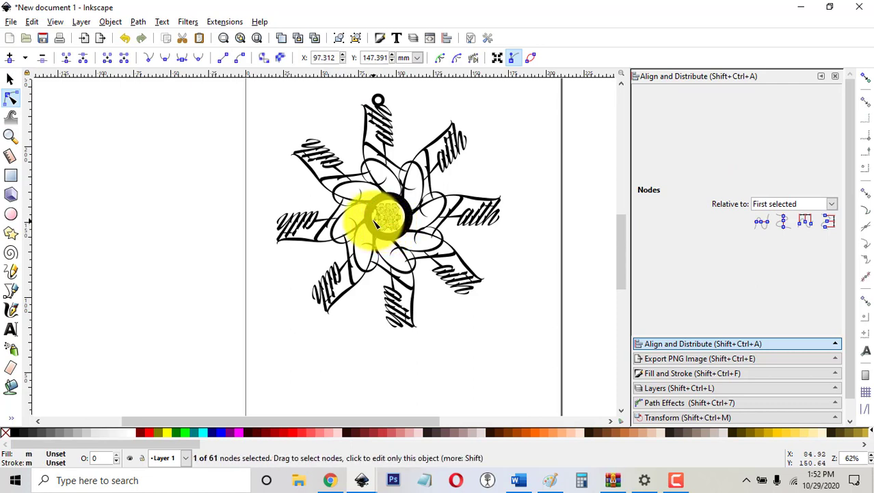
click(136, 22)
click(152, 94)
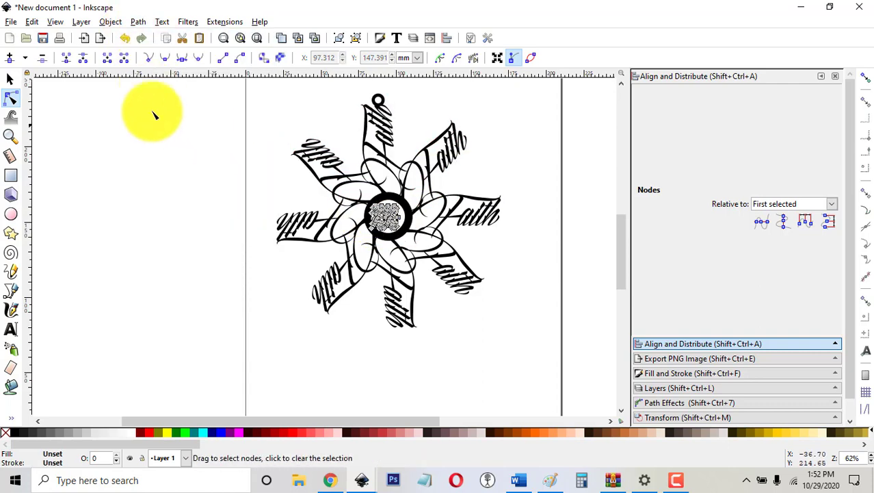
Step: Enlarge the merged 2020 to about 21.4 by 16.2 mm so it overlaps the centre ring on both sides
click(17, 84)
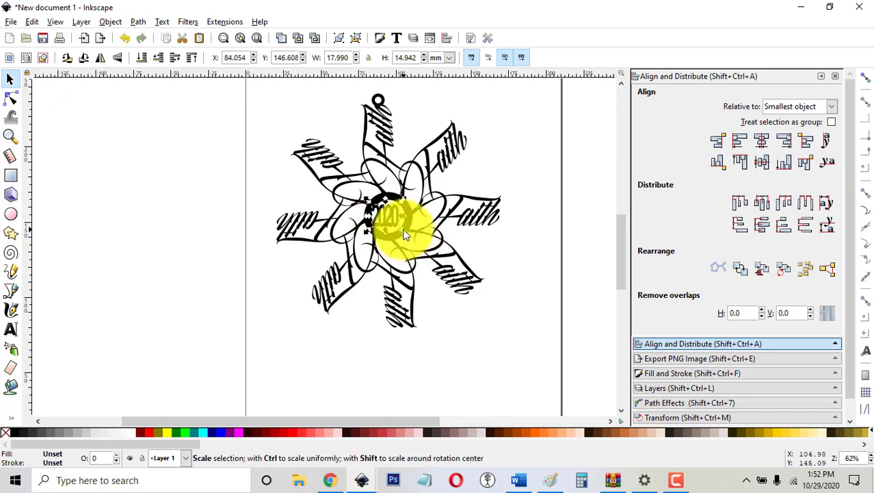
click(408, 235)
click(408, 231)
Step: Select everything and merge the 2020 with the Faith design using Union
click(10, 100)
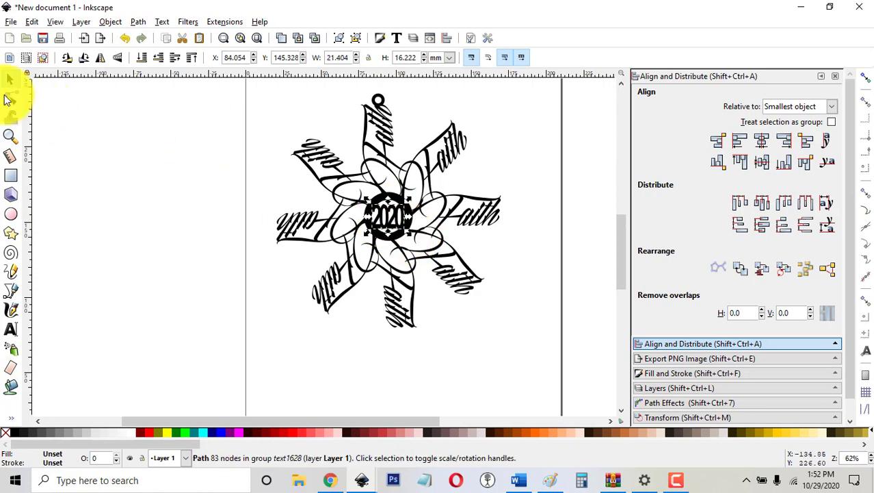
click(10, 101)
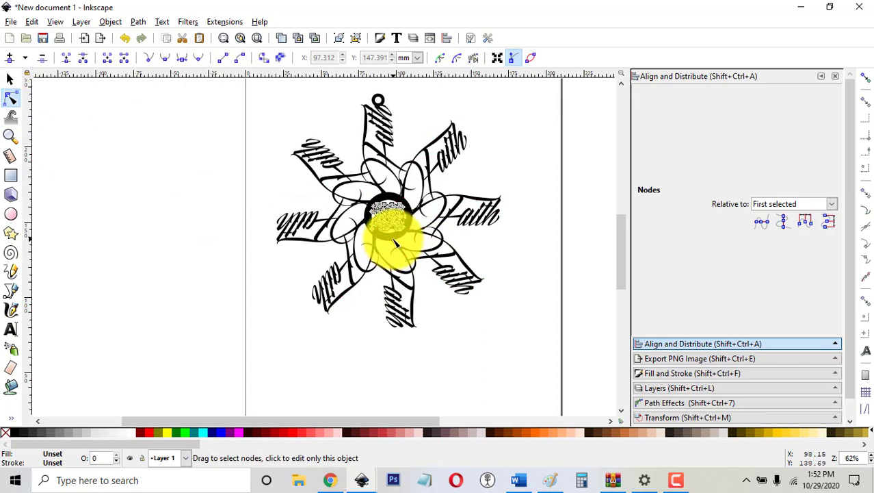
key(ctrl+a)
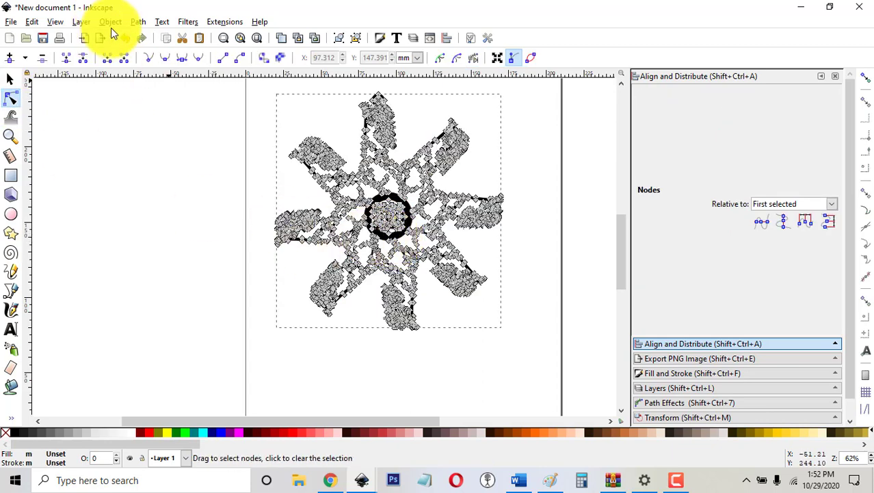
click(141, 21)
click(146, 91)
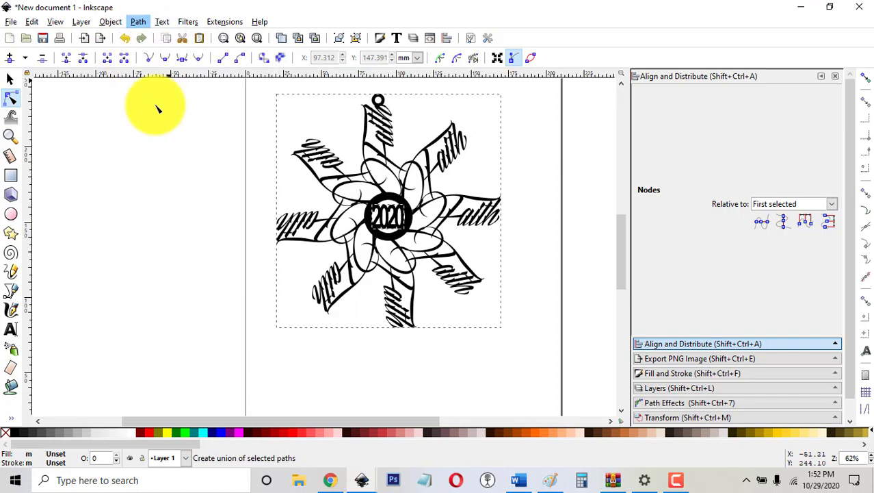
key(ctrl+z)
key(ctrl+shift+z)
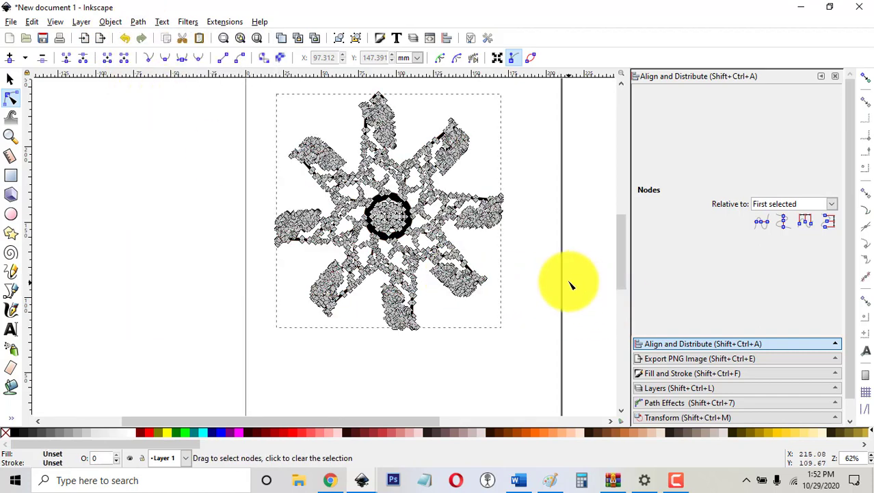
key(ctrl+z)
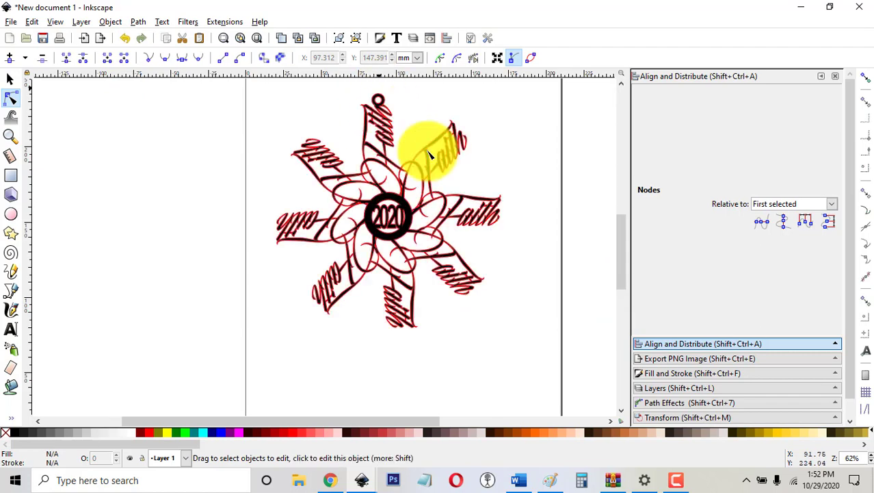